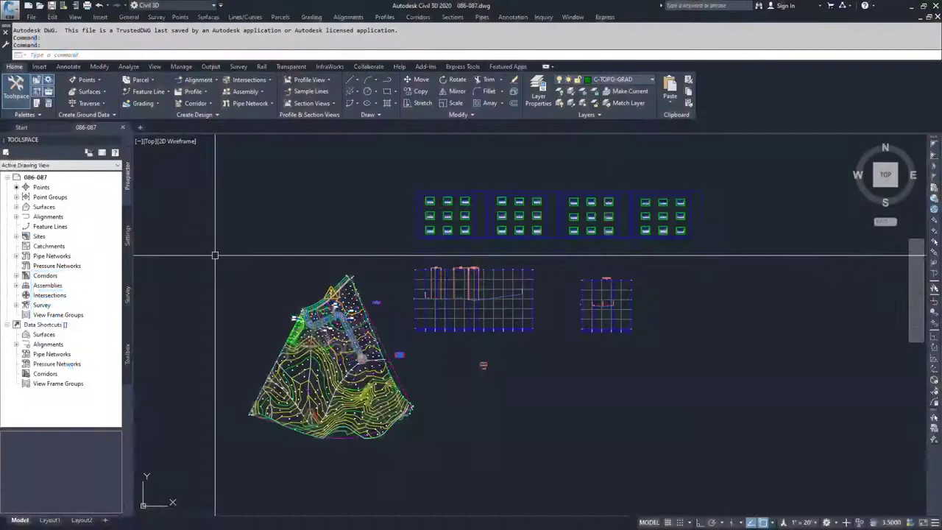
- From the Analyze tab, run Compute Materials using alignment Dev-Align and sample line group Dev-Xsec - 1
{"action": "left_click", "coordinate": [131, 67]}
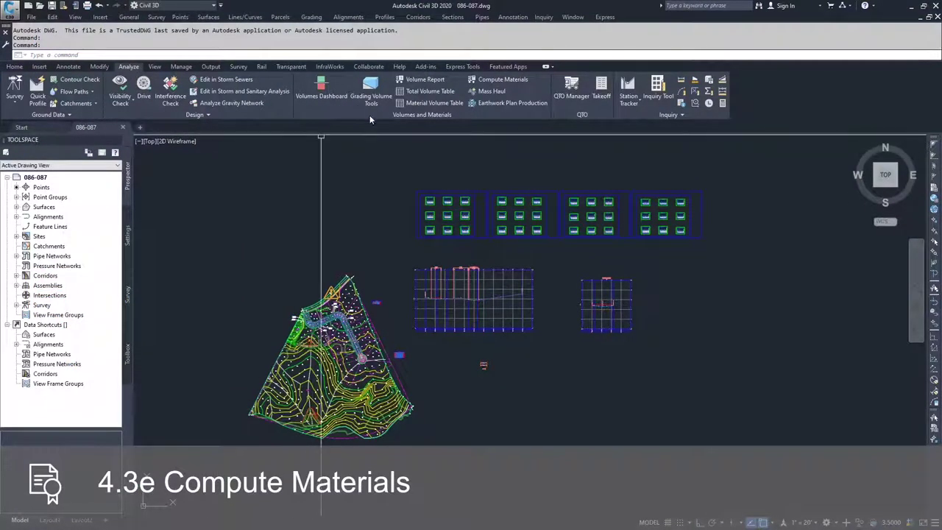
{"action": "left_click", "coordinate": [493, 80]}
{"action": "left_click_drag", "start_coordinate": [477, 228], "coordinate": [332, 162]}
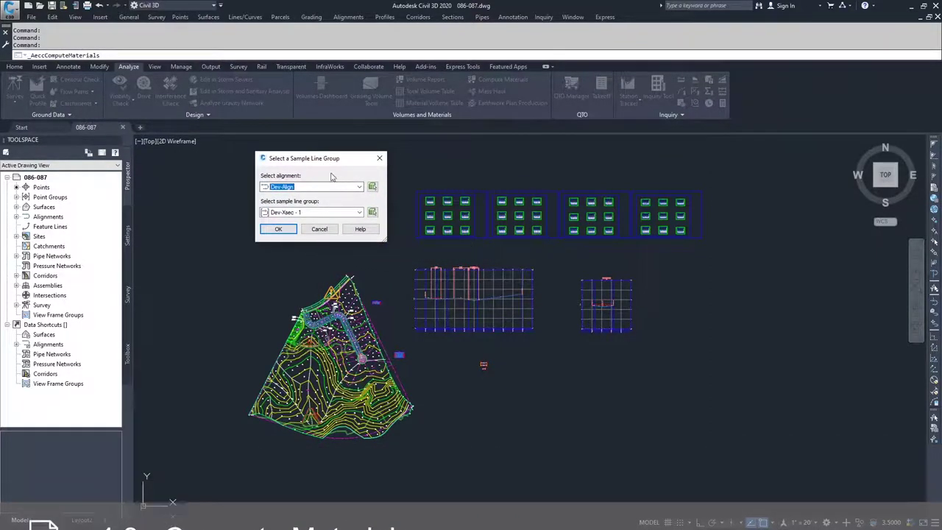
{"action": "left_click", "coordinate": [292, 188]}
{"action": "left_click", "coordinate": [292, 190]}
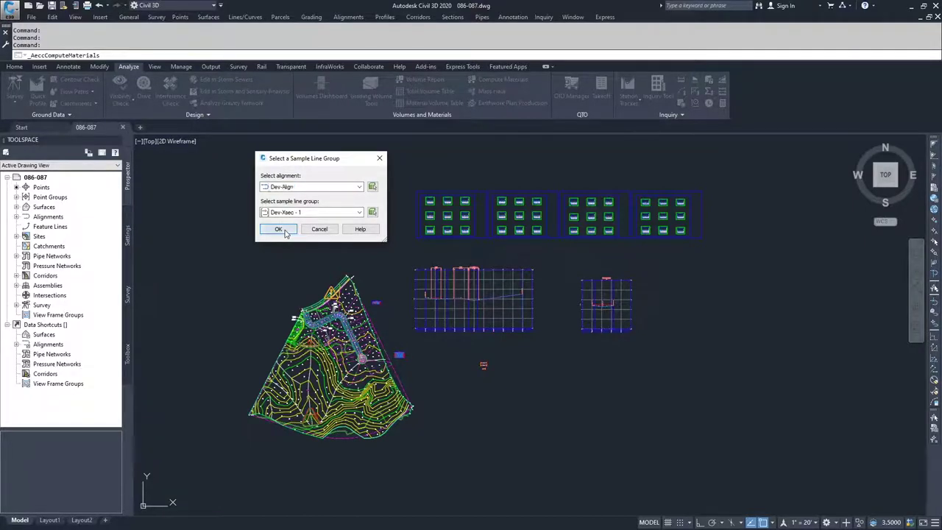
{"action": "left_click", "coordinate": [284, 230]}
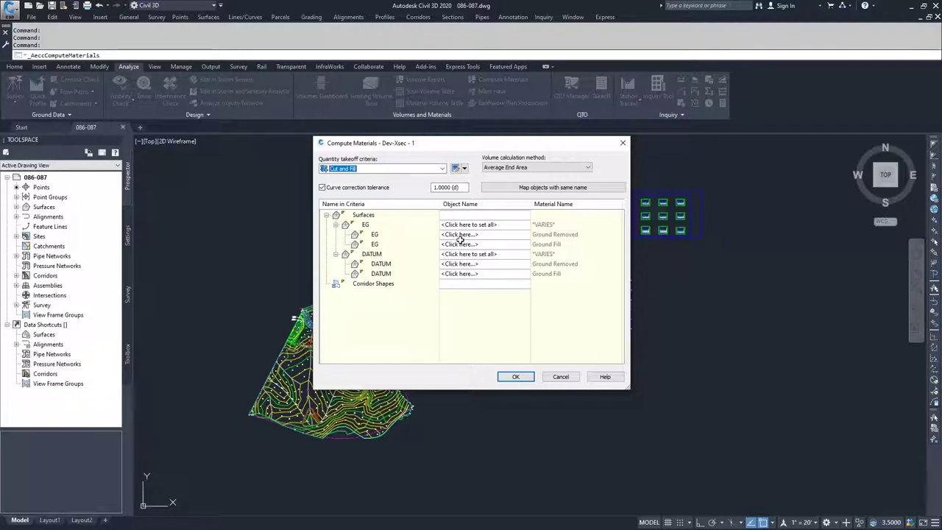
- Map the EG entries to the EG surface, leaving the DATUM entries unset
{"action": "left_click", "coordinate": [499, 225]}
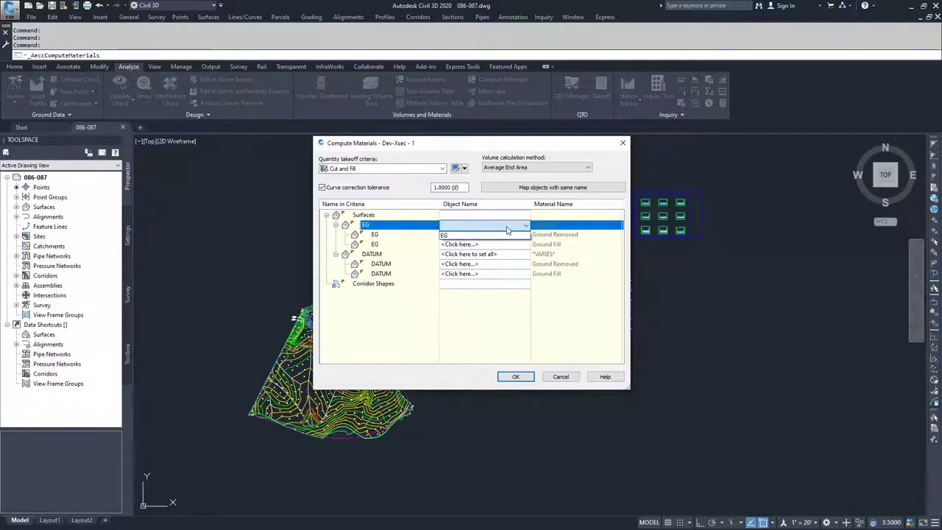
{"action": "left_click", "coordinate": [444, 235]}
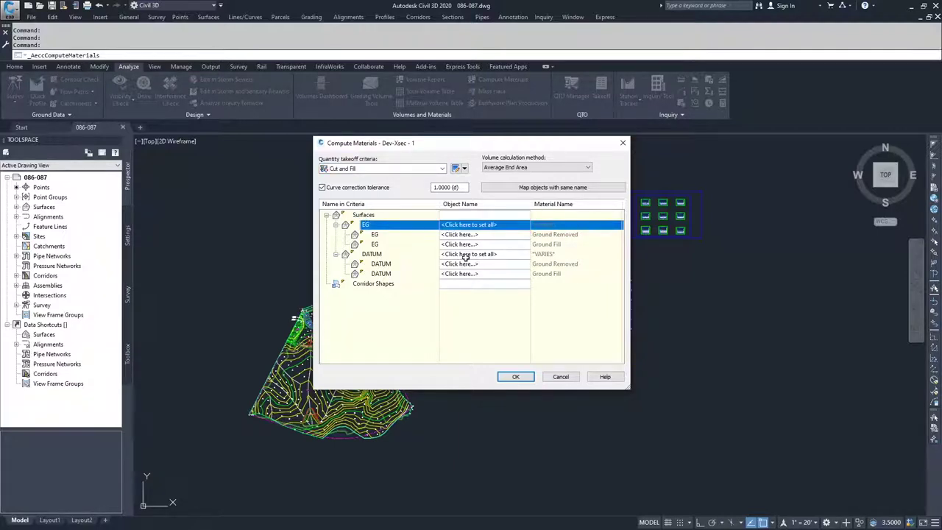
{"action": "left_click", "coordinate": [468, 256]}
{"action": "left_click", "coordinate": [468, 256]}
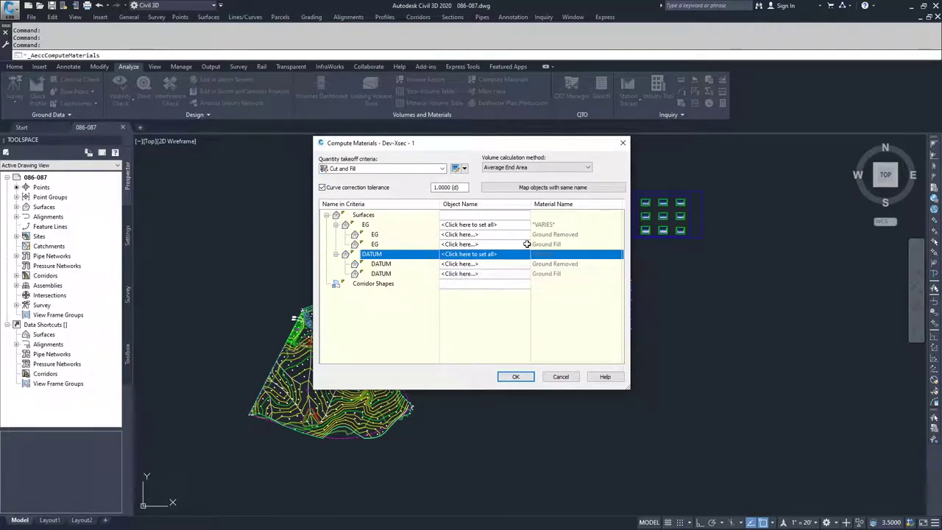
- Attempt to compute, back out of the unmapped-surfaces warning, and cancel Compute Materials
{"action": "left_click", "coordinate": [517, 377]}
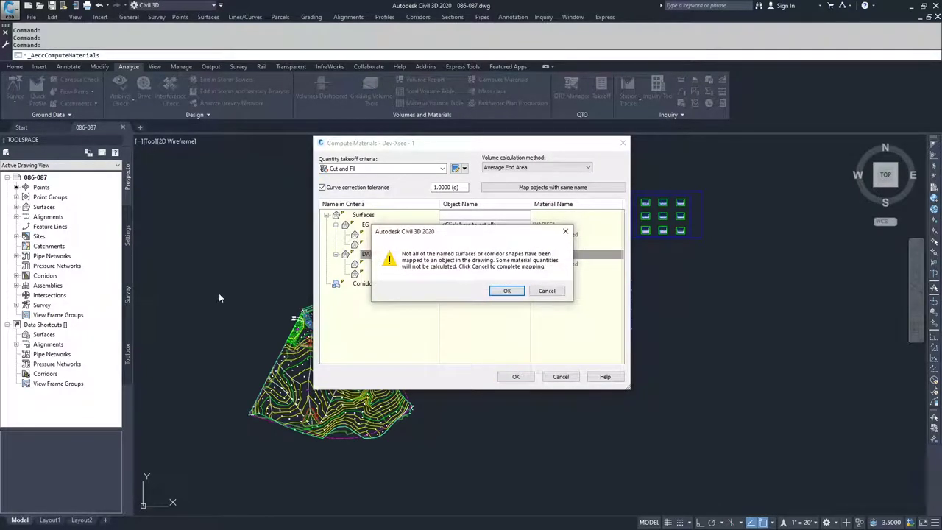
{"action": "left_click", "coordinate": [547, 290]}
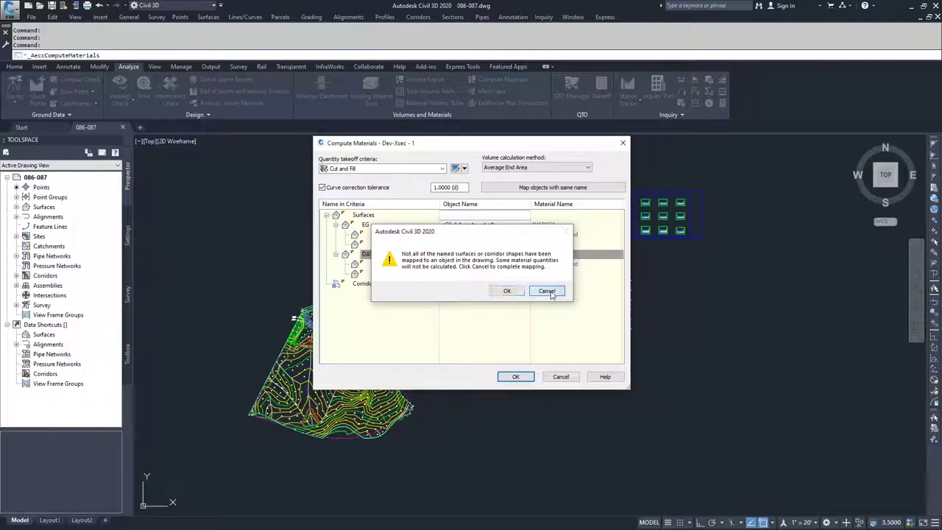
{"action": "left_click", "coordinate": [561, 378]}
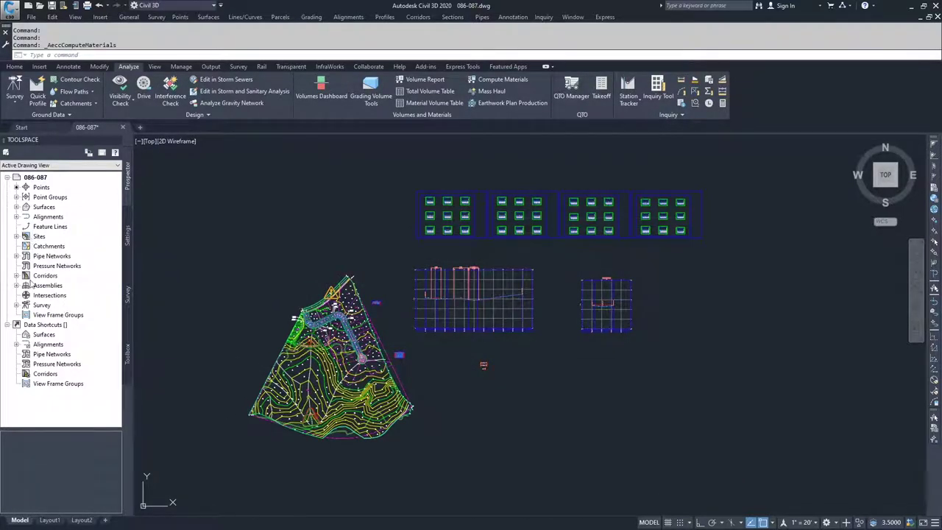
{"action": "scroll", "coordinate": [304, 297], "scroll_direction": "up", "scroll_amount": 10}
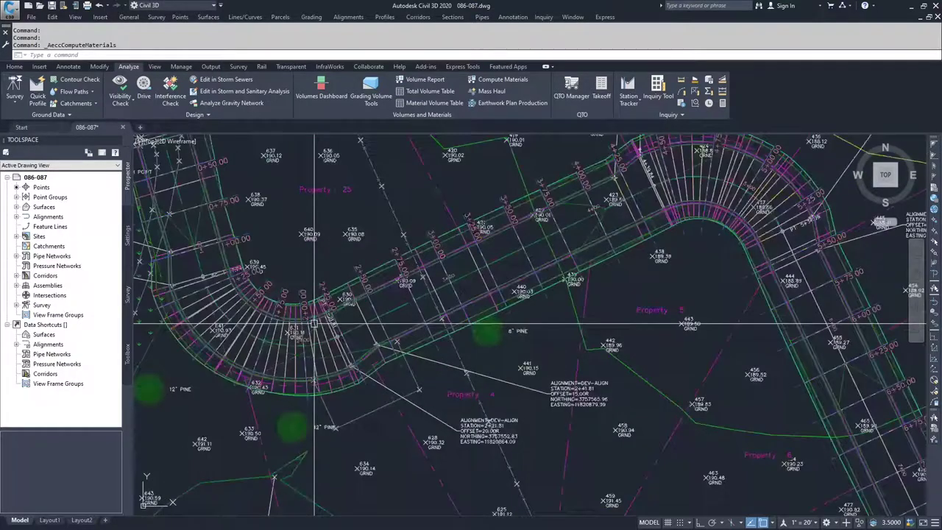
{"action": "left_click", "coordinate": [302, 297]}
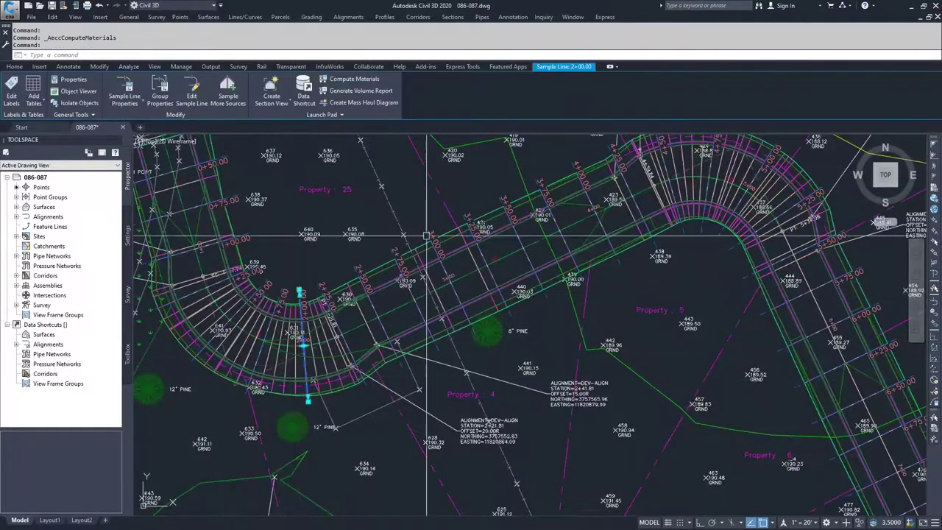
{"action": "left_click", "coordinate": [163, 91]}
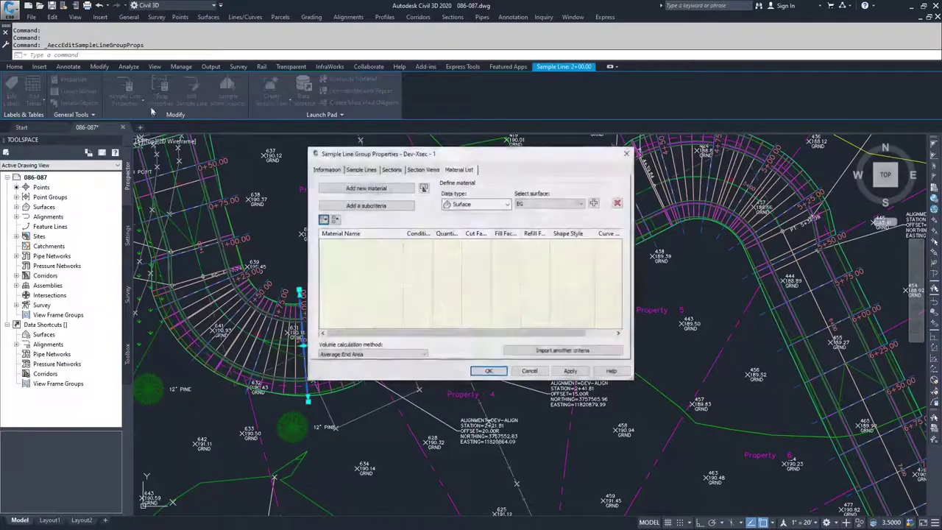
{"action": "left_click", "coordinate": [389, 172]}
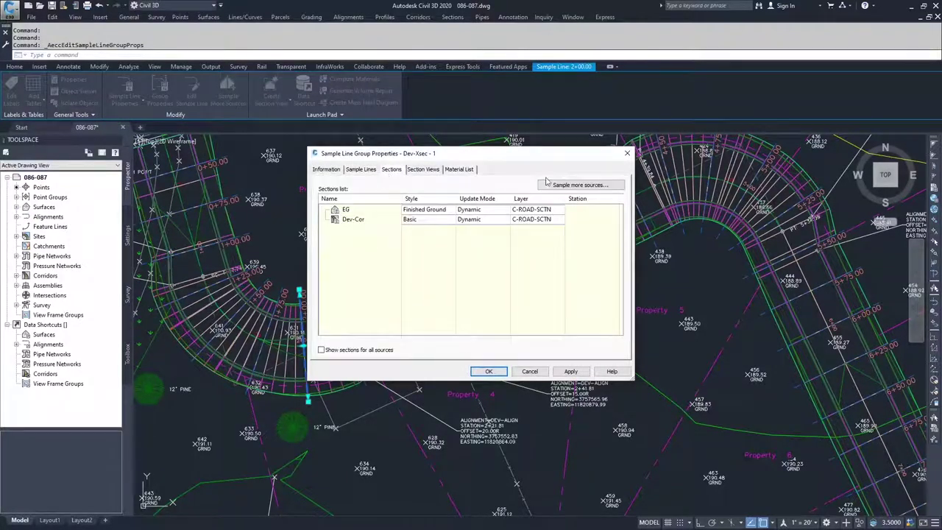
{"action": "left_click", "coordinate": [579, 185]}
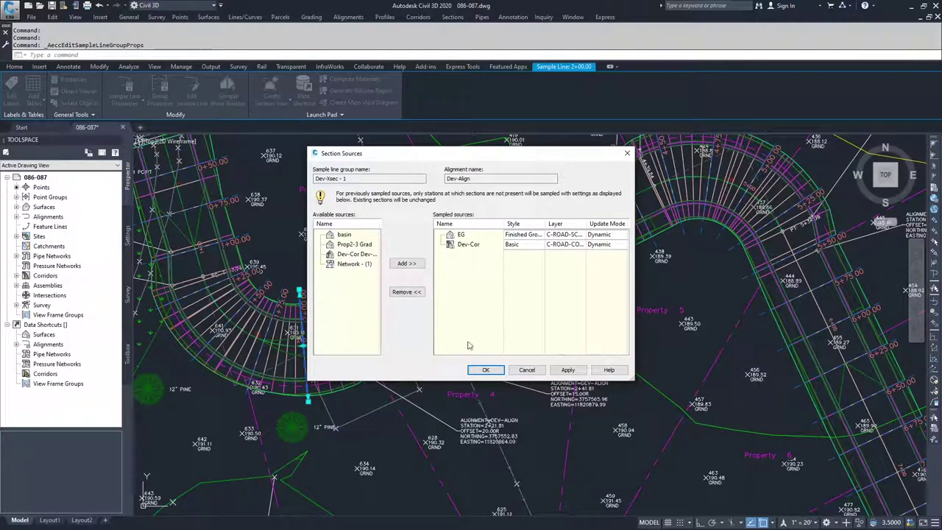
{"action": "left_click", "coordinate": [530, 370]}
{"action": "left_click", "coordinate": [530, 371]}
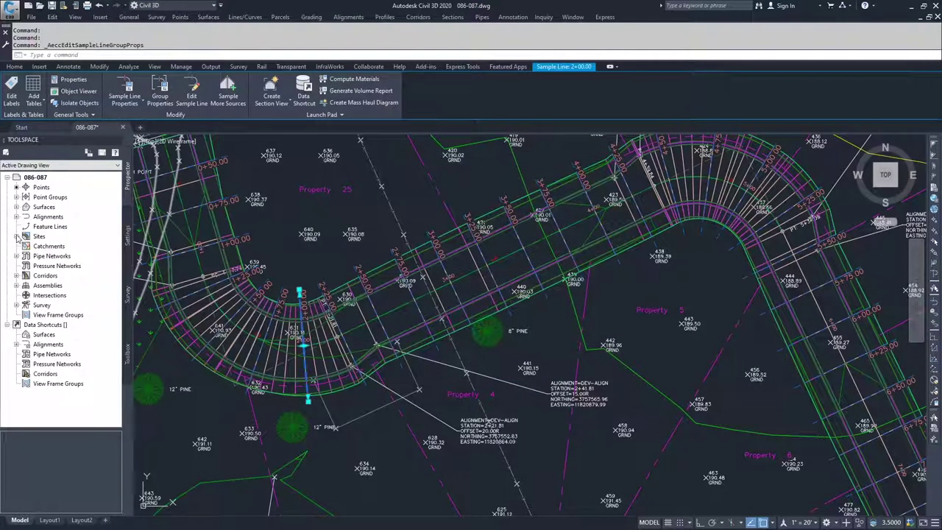
- Open the Corridor Properties of Dev-Cor from Prospector's Corridors list
{"action": "left_click", "coordinate": [16, 275]}
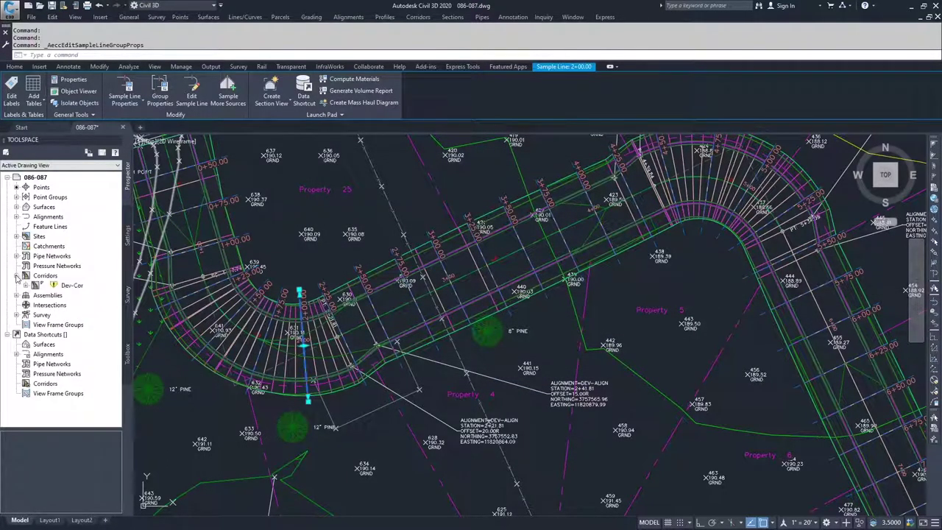
{"action": "left_click", "coordinate": [68, 286]}
{"action": "right_click", "coordinate": [65, 284]}
{"action": "left_click", "coordinate": [96, 296]}
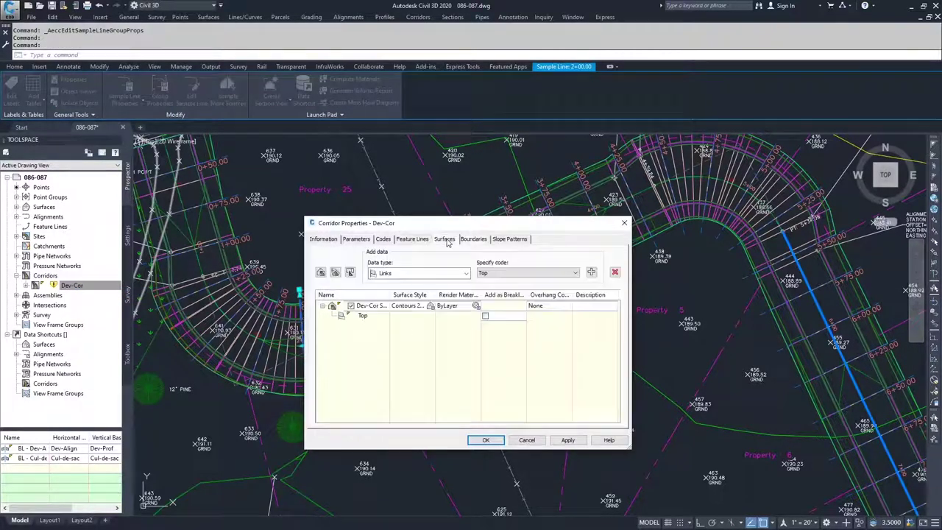
- Create a new corridor surface built from Links with the Datum code
{"action": "left_click", "coordinate": [321, 273]}
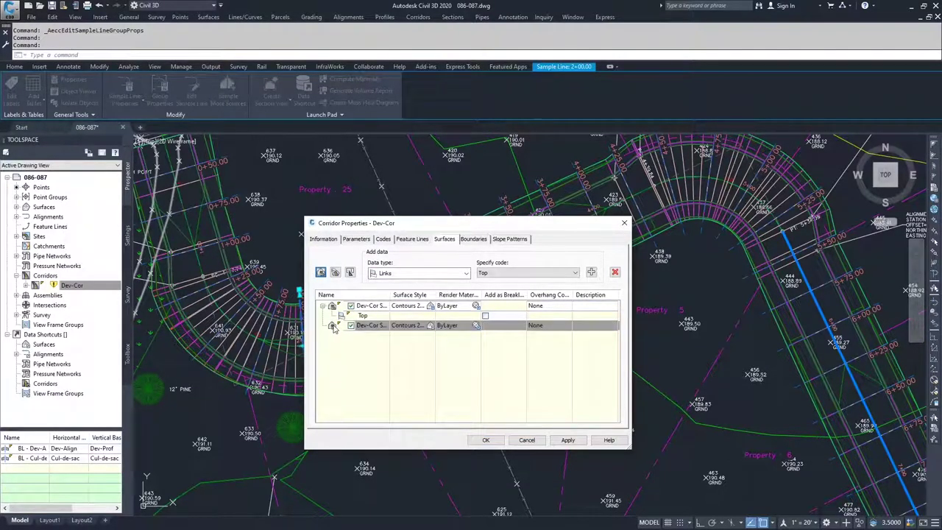
{"action": "left_click", "coordinate": [465, 274]}
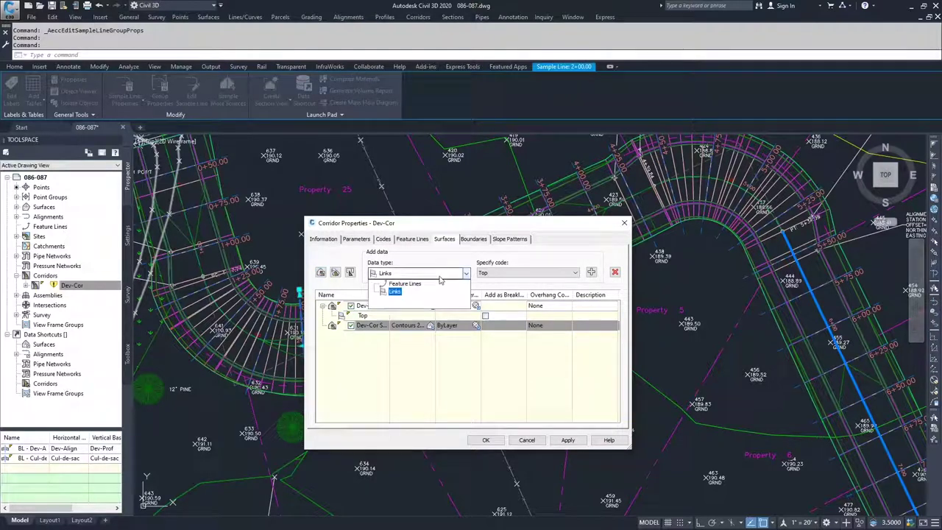
{"action": "left_click", "coordinate": [396, 292]}
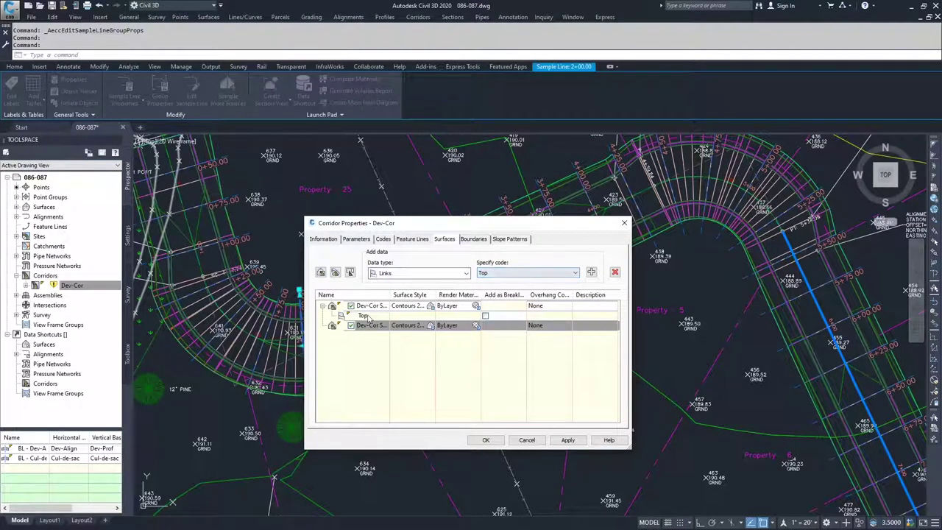
{"action": "left_click", "coordinate": [533, 273]}
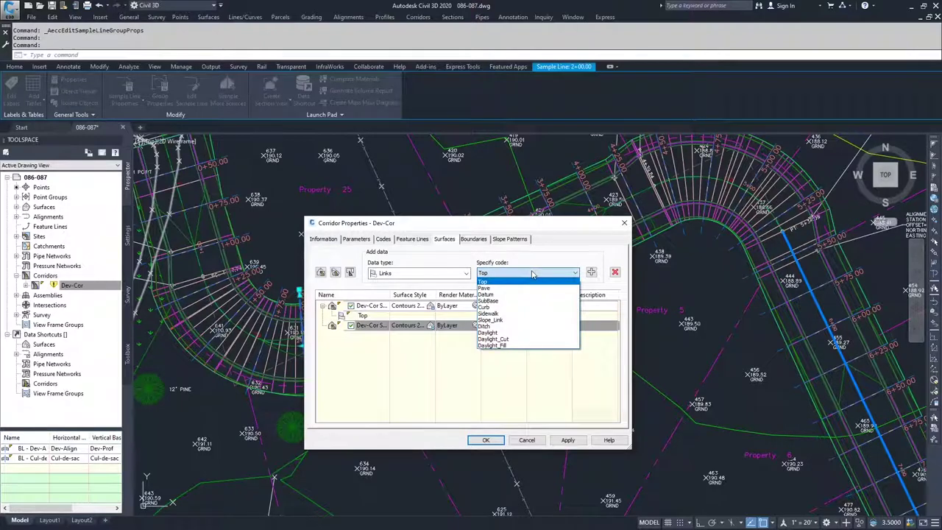
{"action": "left_click", "coordinate": [494, 296]}
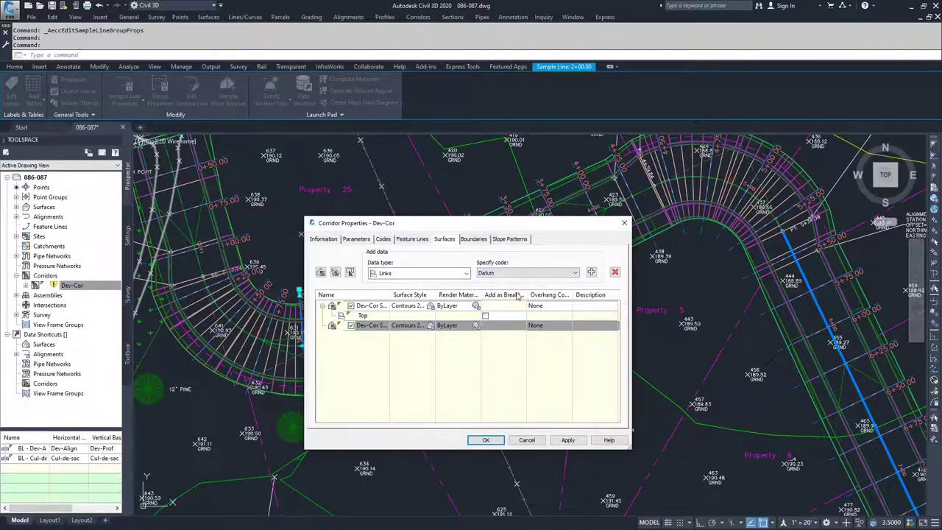
{"action": "left_click", "coordinate": [591, 273]}
{"action": "left_click", "coordinate": [474, 238]}
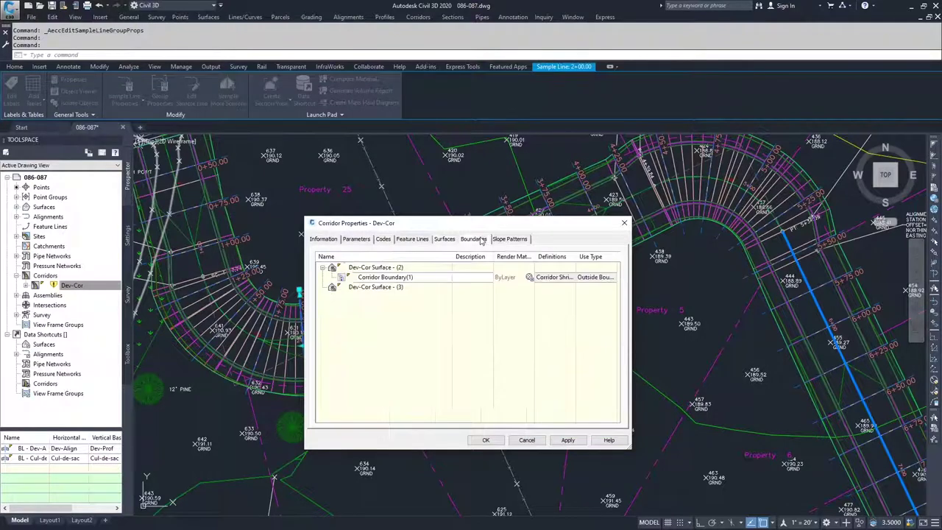
- Bound Dev-Cor Surface - (3) by the corridor extents
{"action": "right_click", "coordinate": [367, 290]}
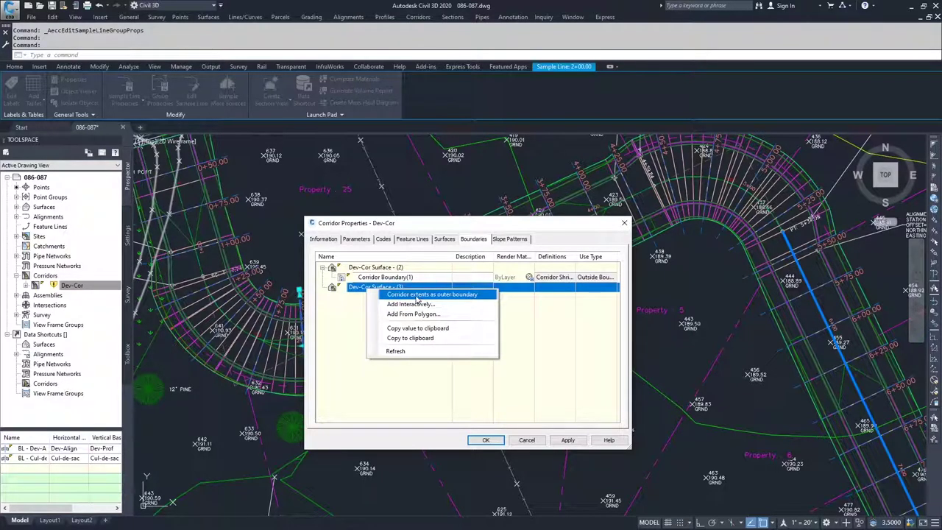
{"action": "left_click", "coordinate": [417, 295]}
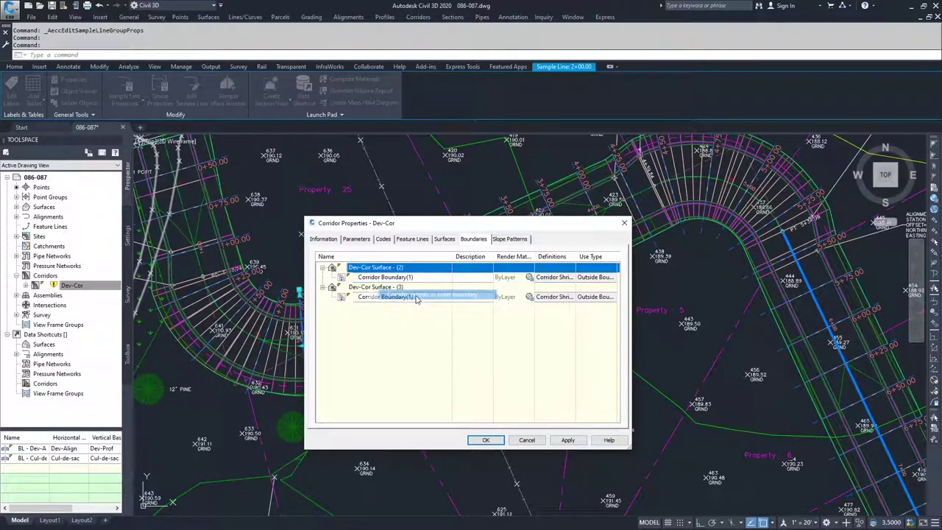
{"action": "left_click", "coordinate": [446, 240]}
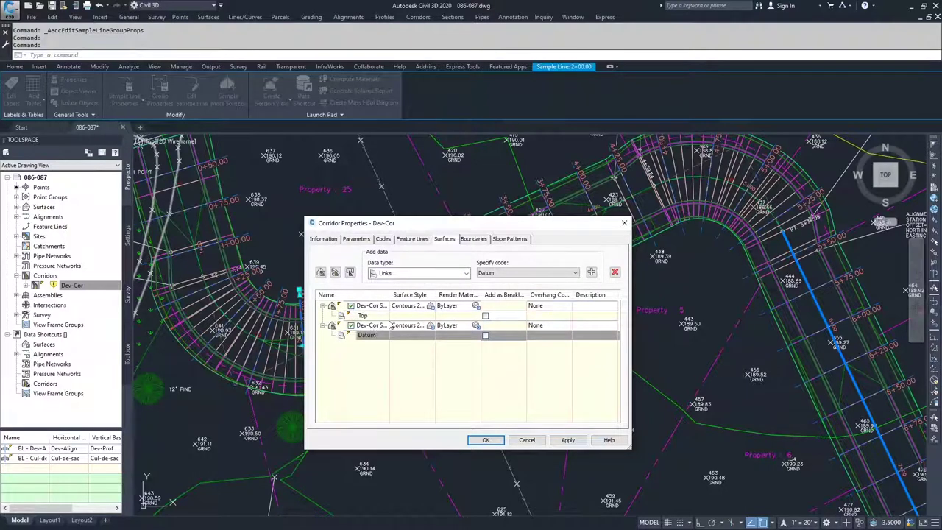
- Rename the surface to Calc-Materials, apply it, and rebuild the corridor
{"action": "left_click_drag", "start_coordinate": [390, 295], "coordinate": [438, 297]}
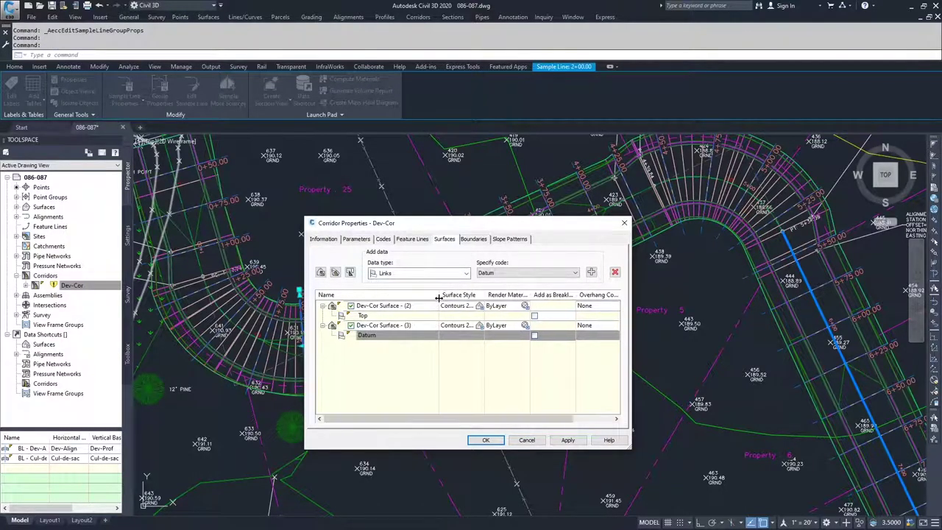
{"action": "left_click", "coordinate": [384, 327]}
{"action": "left_click", "coordinate": [384, 327]}
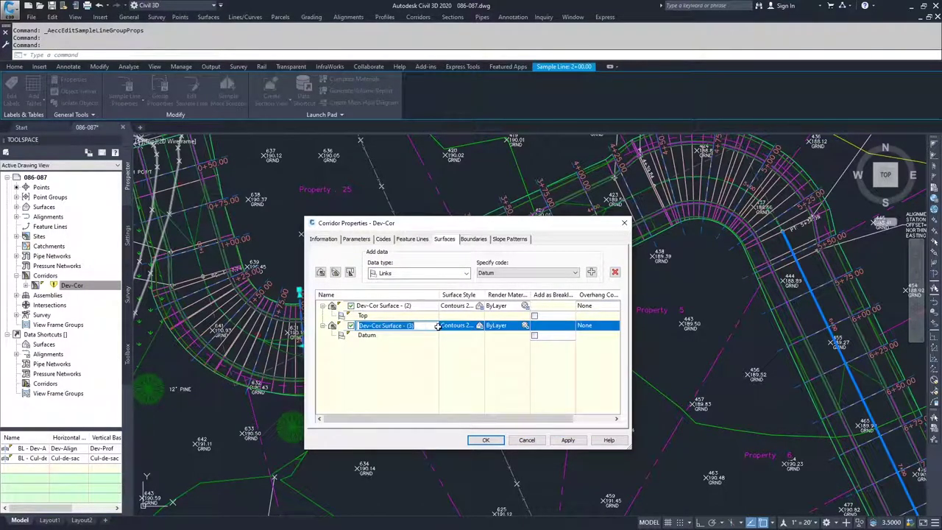
{"action": "type", "text": "Calc-Materials"}
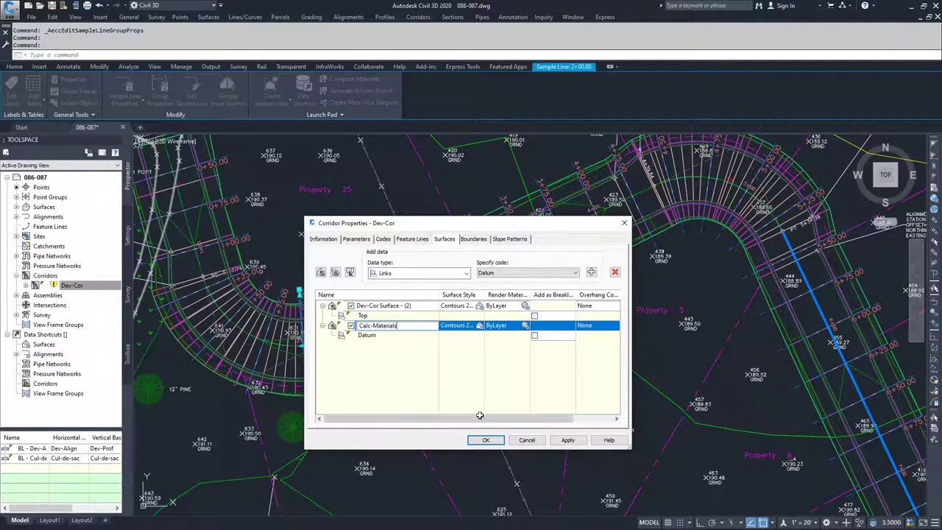
{"action": "left_click", "coordinate": [569, 440]}
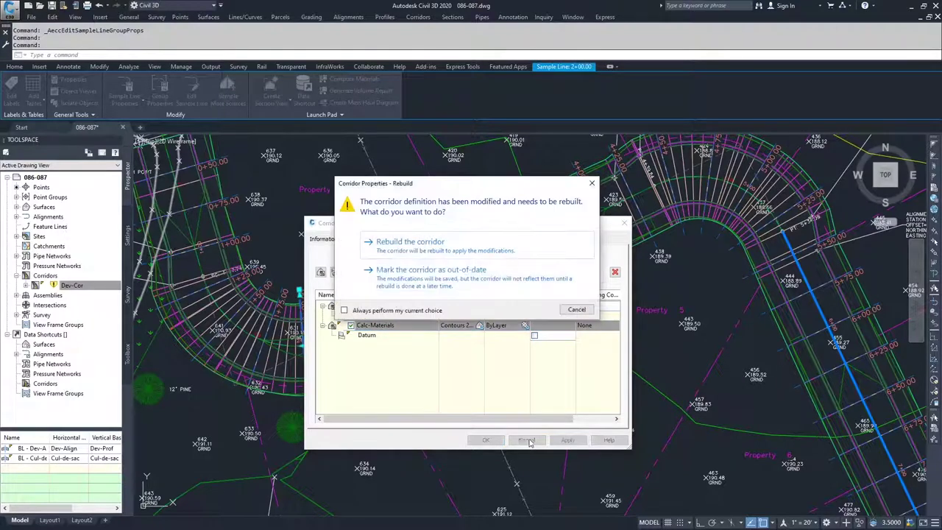
{"action": "left_click", "coordinate": [433, 251]}
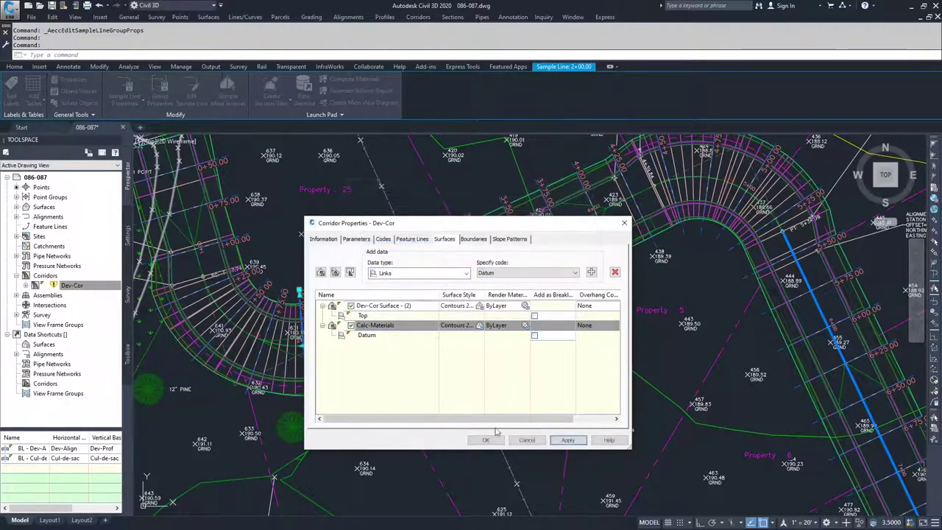
{"action": "left_click", "coordinate": [486, 440]}
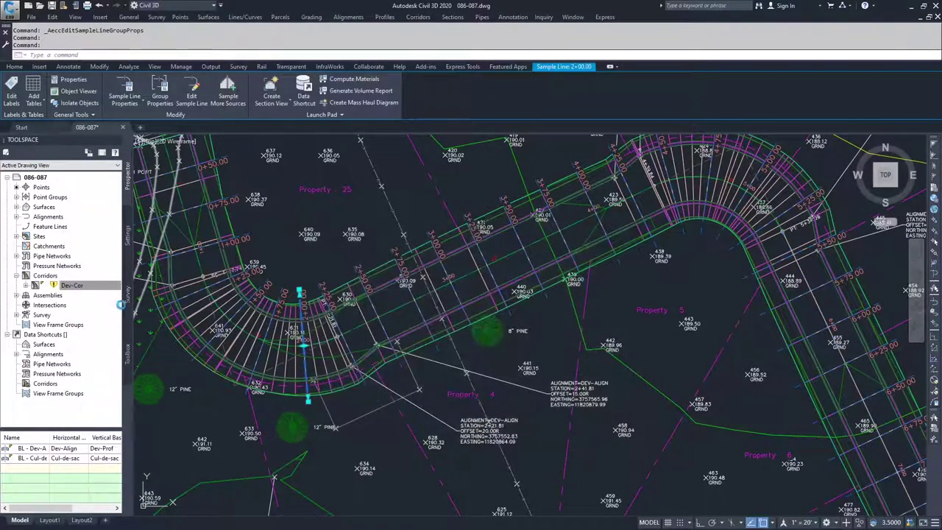
- Expand Prospector's Surfaces to show Calc-Materials, deselect the sample line, and zoom onto the assemblies
{"action": "left_click", "coordinate": [16, 208]}
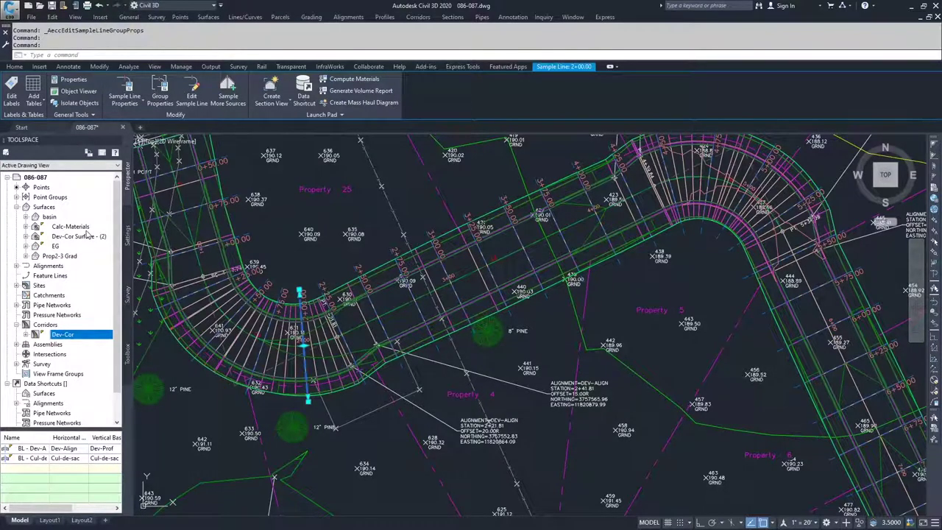
{"action": "key", "text": "Escape"}
{"action": "scroll", "coordinate": [363, 390], "scroll_direction": "down", "scroll_amount": 8}
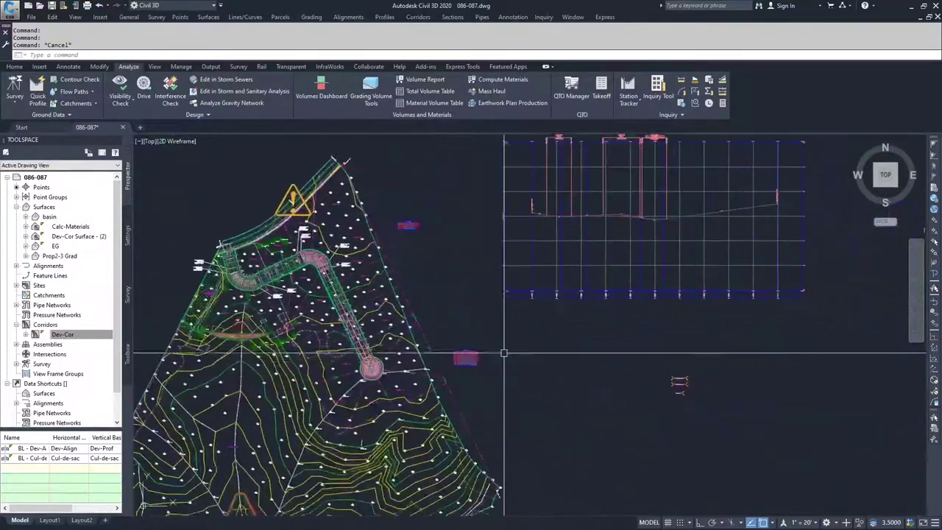
{"action": "scroll", "coordinate": [677, 397], "scroll_direction": "up", "scroll_amount": 10}
{"action": "scroll", "coordinate": [529, 307], "scroll_direction": "up", "scroll_amount": 6}
{"action": "scroll", "coordinate": [548, 302], "scroll_direction": "down", "scroll_amount": 4}
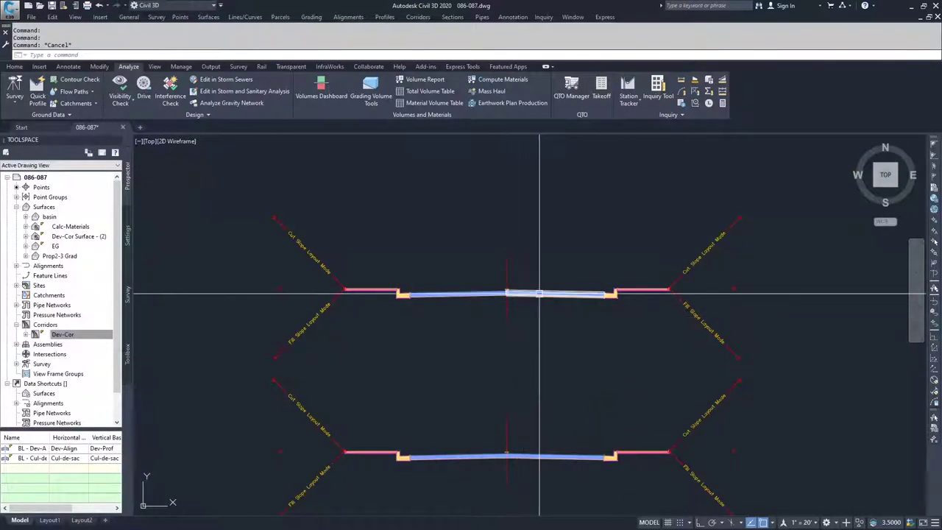
- Review BasicLane's link codes to confirm Datum exists, then select the right curb subassembly
{"action": "left_click", "coordinate": [539, 294]}
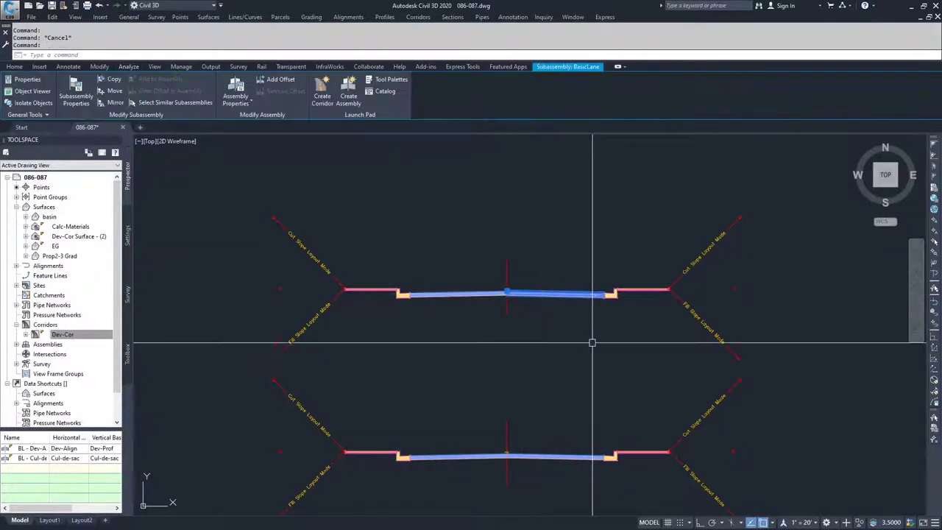
{"action": "left_click", "coordinate": [76, 92]}
{"action": "left_click", "coordinate": [387, 169]}
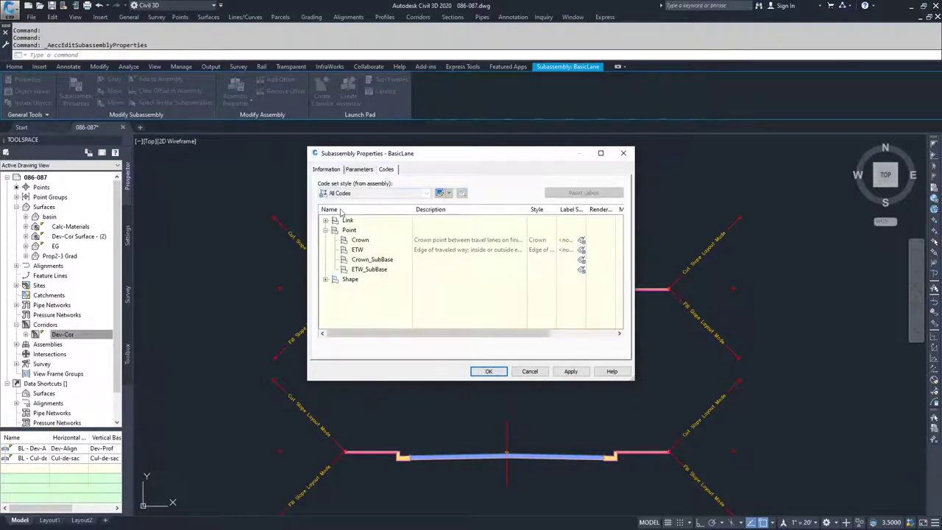
{"action": "left_click", "coordinate": [326, 229]}
{"action": "left_click", "coordinate": [326, 220]}
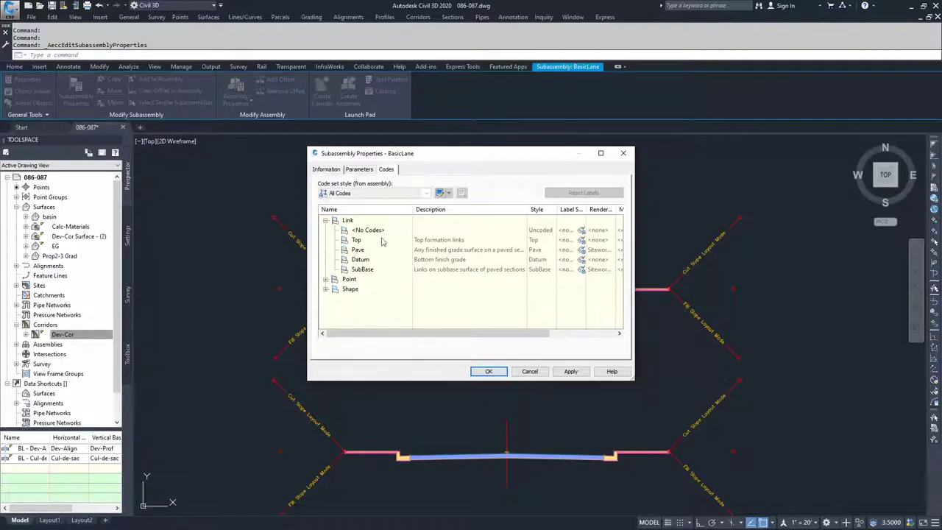
{"action": "left_click", "coordinate": [531, 371]}
{"action": "key", "text": "Escape"}
{"action": "left_click", "coordinate": [610, 293]}
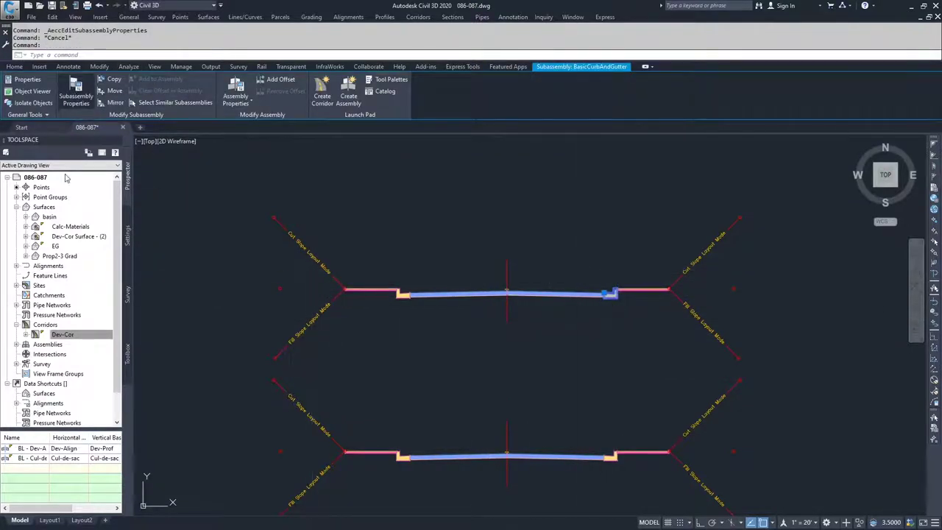
- Check the BasicCurbAndGutter subassembly's link codes for Datum and close its properties
{"action": "left_click", "coordinate": [76, 94]}
{"action": "left_click", "coordinate": [387, 169]}
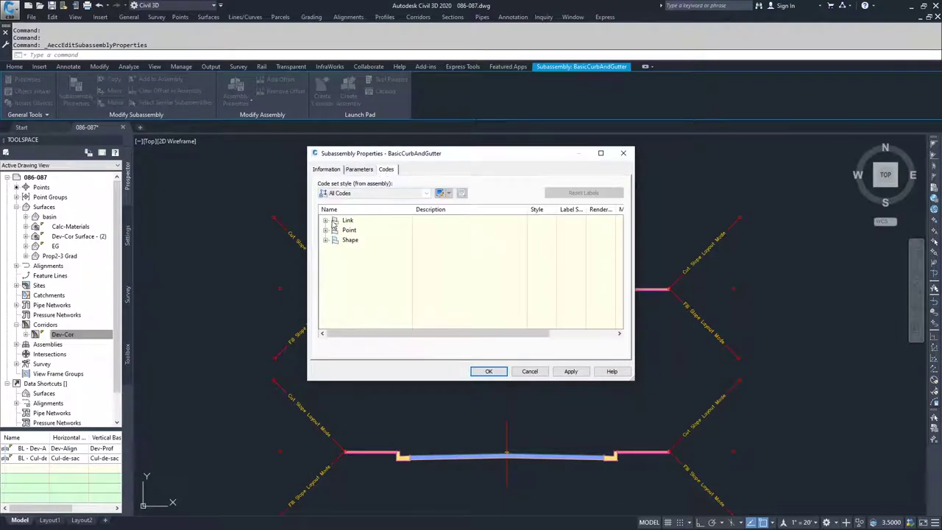
{"action": "left_click", "coordinate": [326, 221]}
{"action": "left_click", "coordinate": [357, 260]}
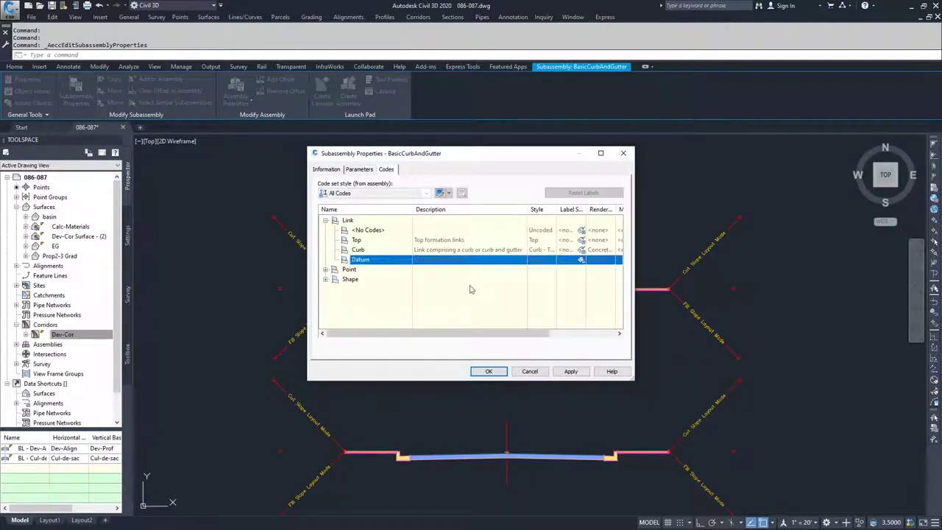
{"action": "left_click", "coordinate": [539, 374]}
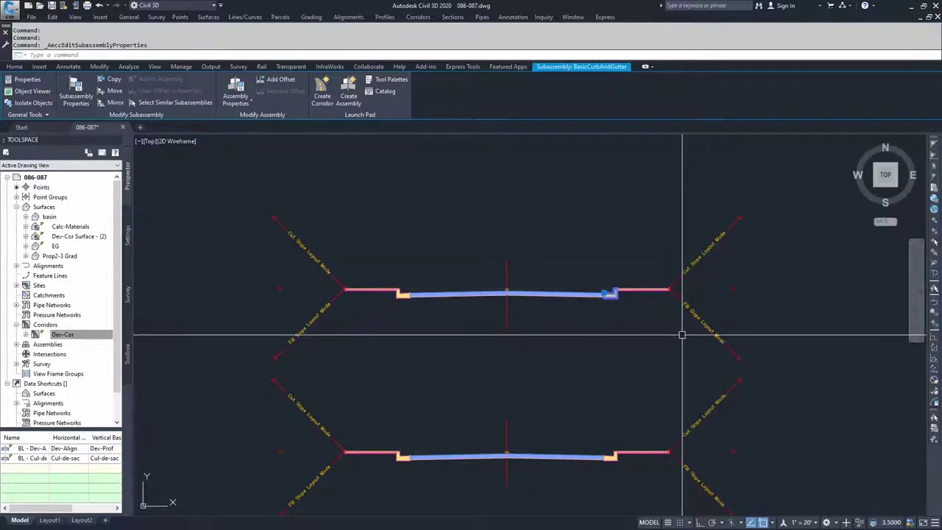
- Clear the selection, zoom out and recentre the view, then launch Compute Materials
{"action": "key", "text": "Escape"}
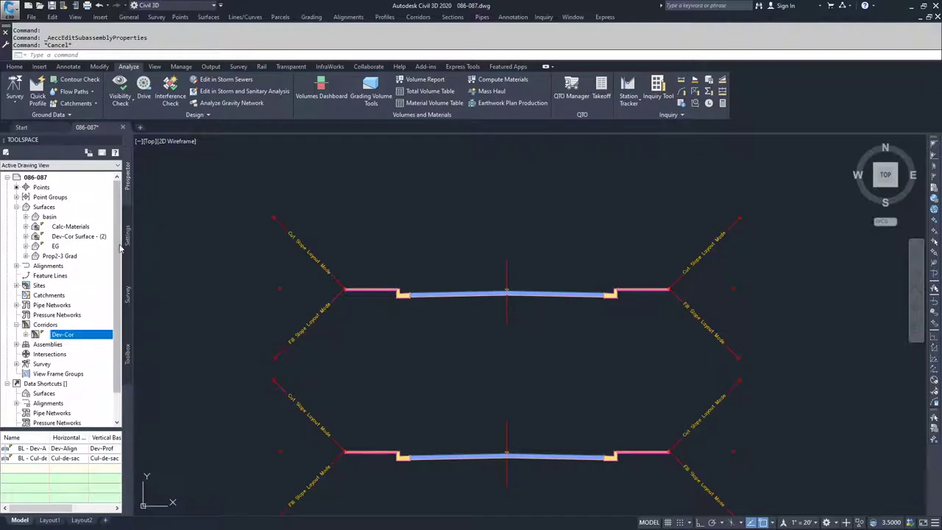
{"action": "scroll", "coordinate": [477, 251], "scroll_direction": "down", "scroll_amount": 4}
{"action": "scroll", "coordinate": [478, 252], "scroll_direction": "down", "scroll_amount": 5}
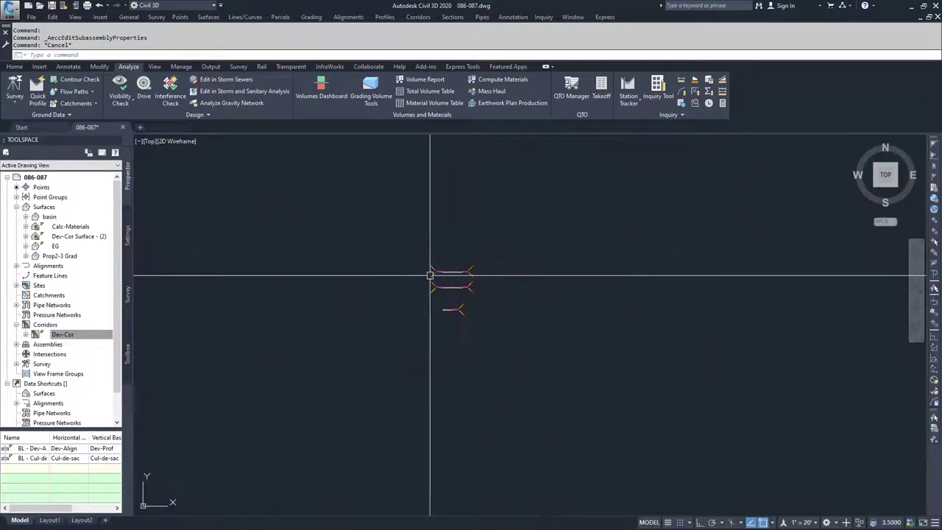
{"action": "middle_click_drag", "start_coordinate": [346, 260], "coordinate": [396, 278]}
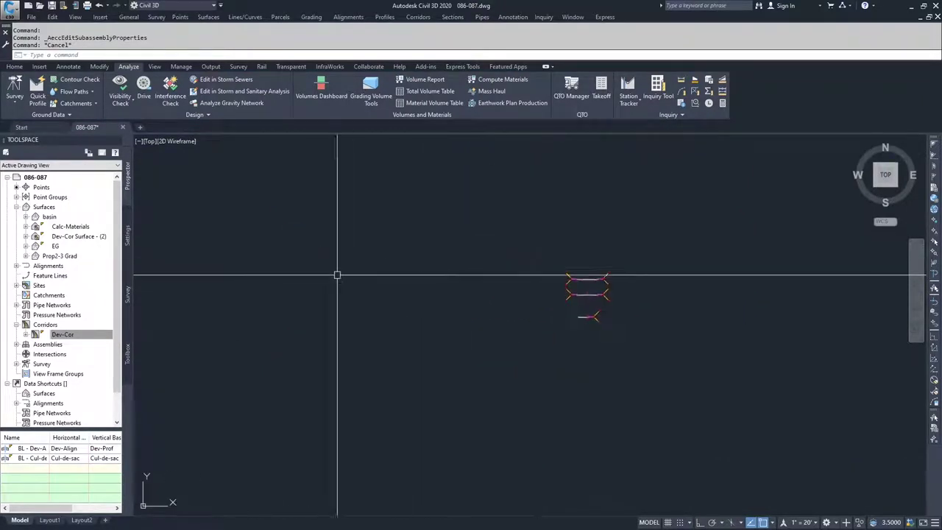
{"action": "left_click", "coordinate": [500, 82]}
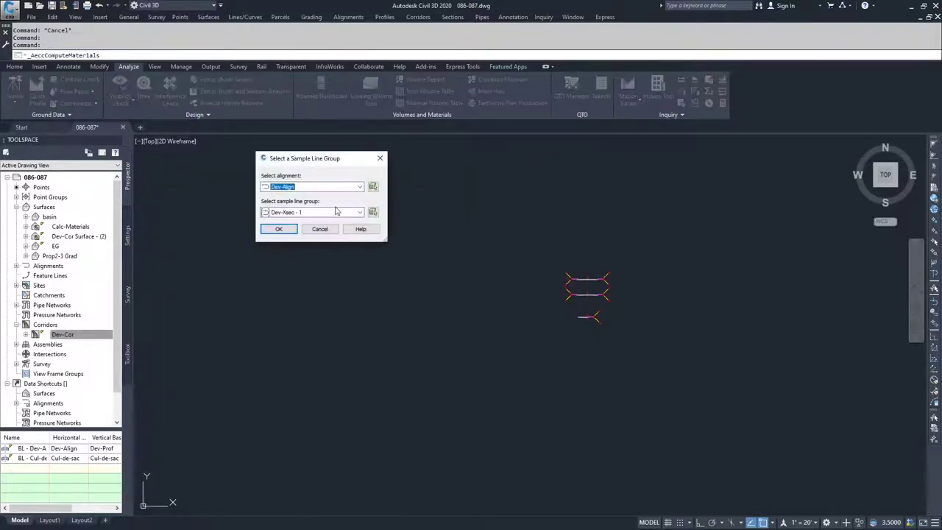
- Confirm Dev-Align and Dev-Xsec - 1, pick the Cut and Fill criteria, and open its Material List
{"action": "left_click", "coordinate": [285, 228]}
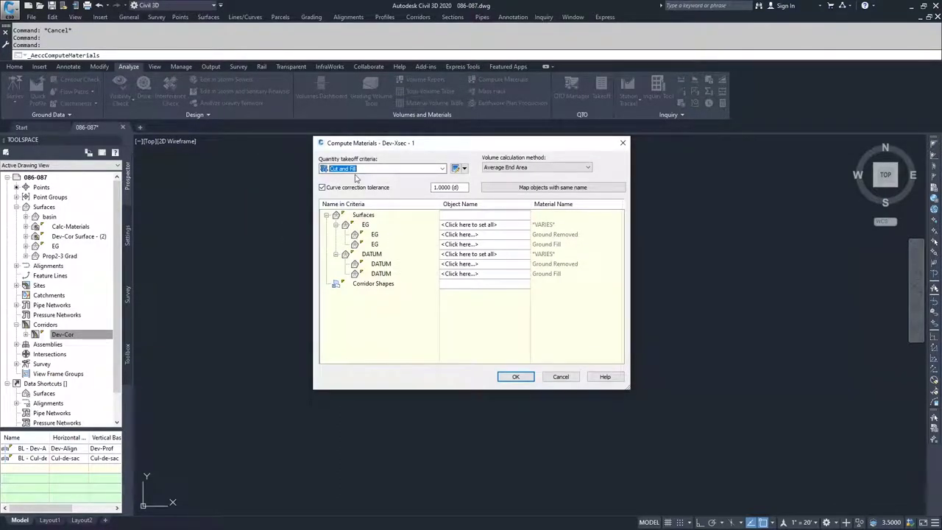
{"action": "left_click", "coordinate": [418, 169]}
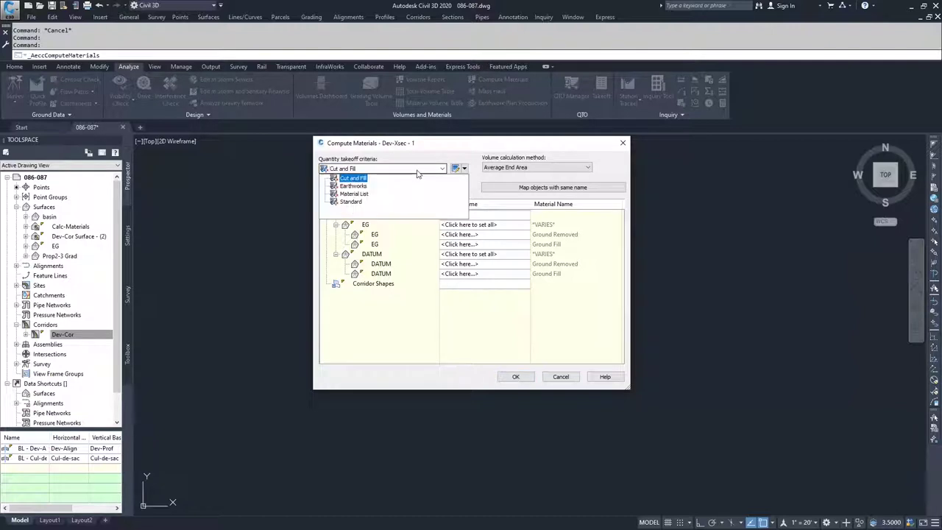
{"action": "left_click", "coordinate": [369, 181]}
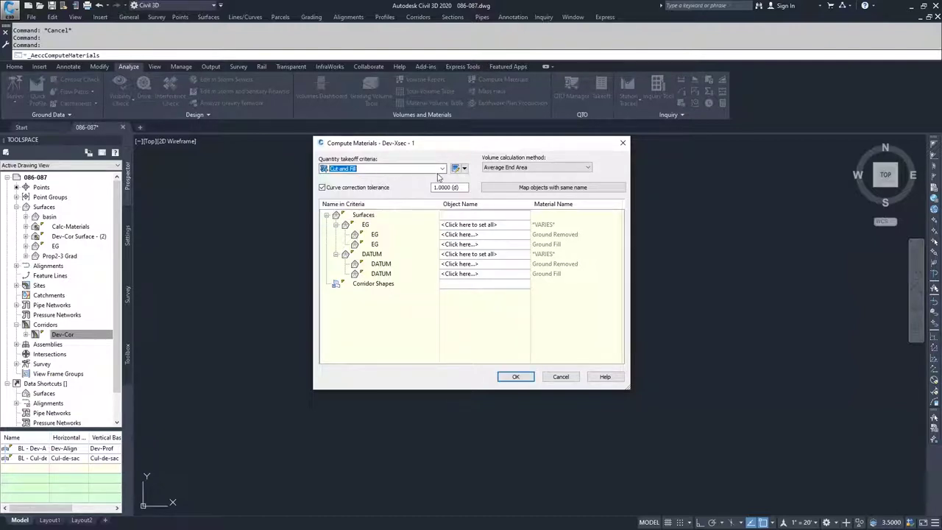
{"action": "left_click", "coordinate": [464, 168]}
{"action": "left_click", "coordinate": [466, 170]}
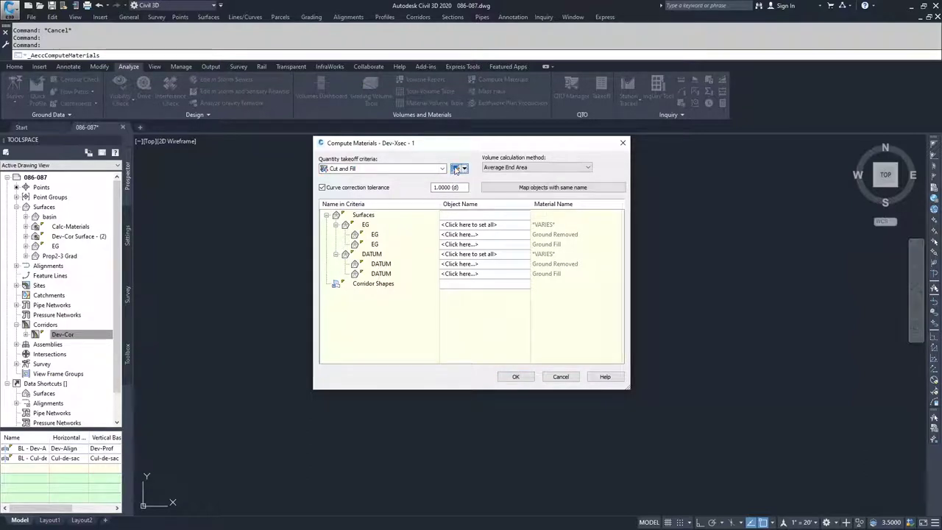
{"action": "left_click", "coordinate": [455, 169]}
{"action": "left_click", "coordinate": [368, 169]}
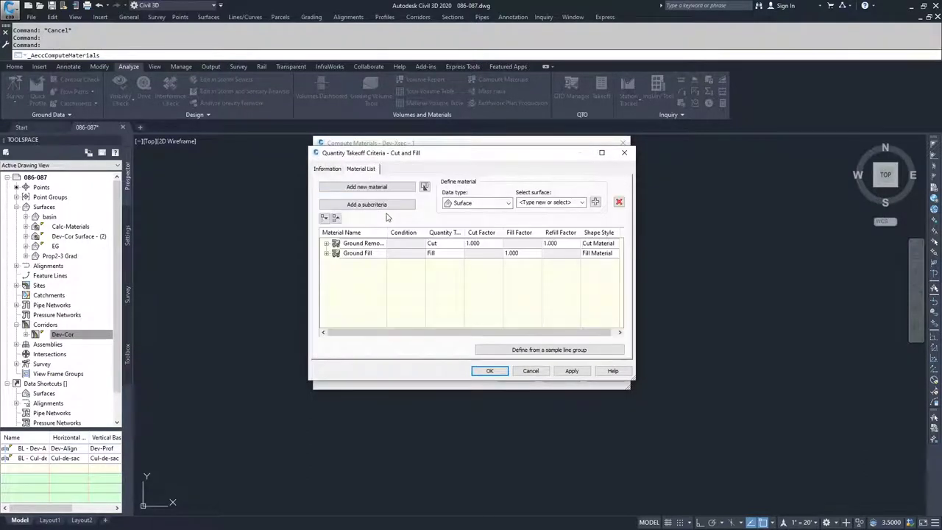
- Expand Ground Removed and Ground Fill to review their EG and DATUM conditions, then cancel
{"action": "left_click", "coordinate": [326, 243]}
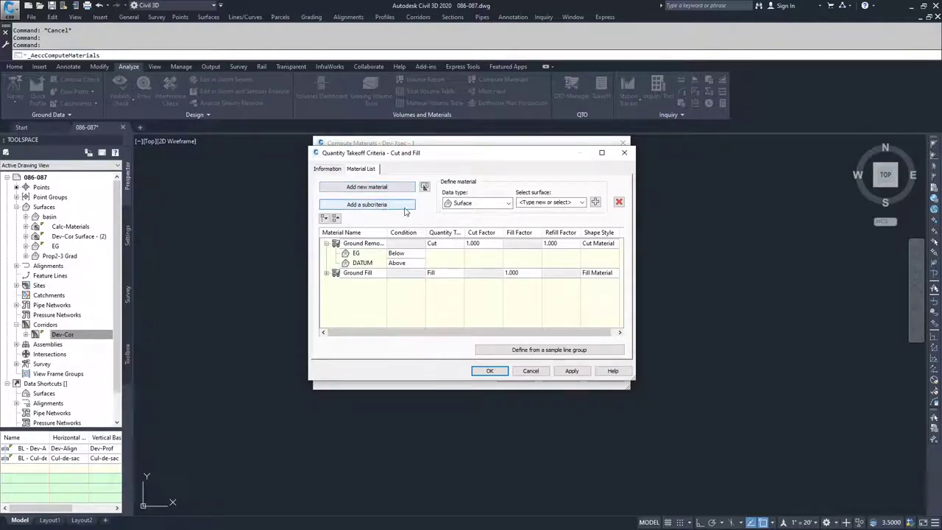
{"action": "left_click", "coordinate": [326, 273]}
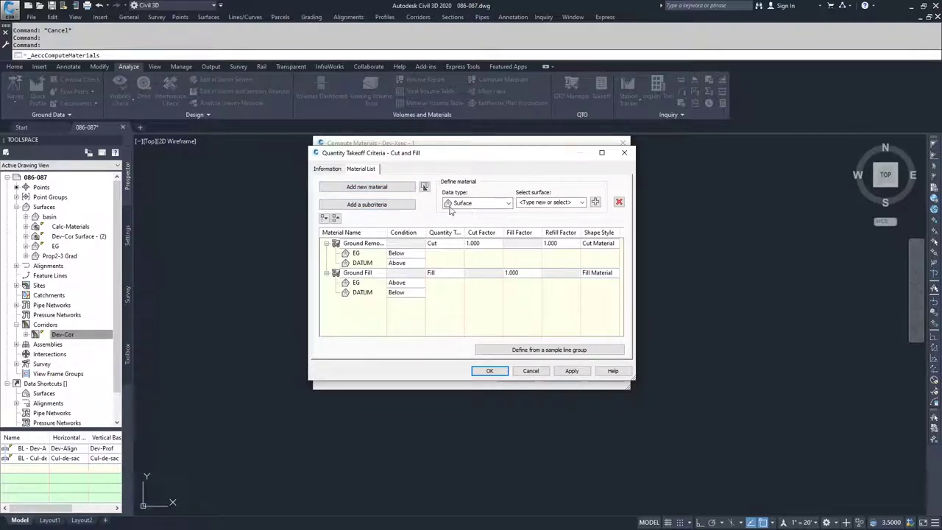
{"action": "left_click", "coordinate": [537, 370]}
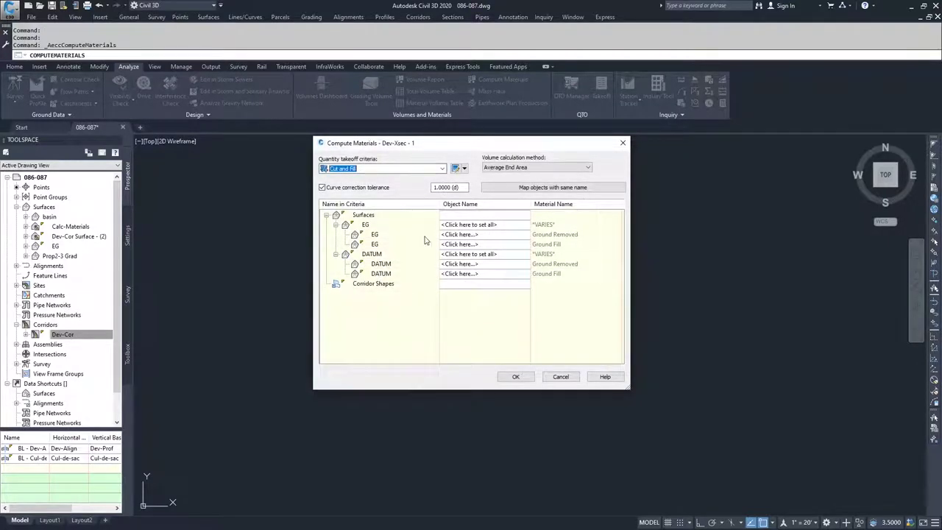
- Look through the EG surface choices without selecting one, then cancel Compute Materials
{"action": "left_click", "coordinate": [504, 225]}
{"action": "left_click", "coordinate": [502, 226]}
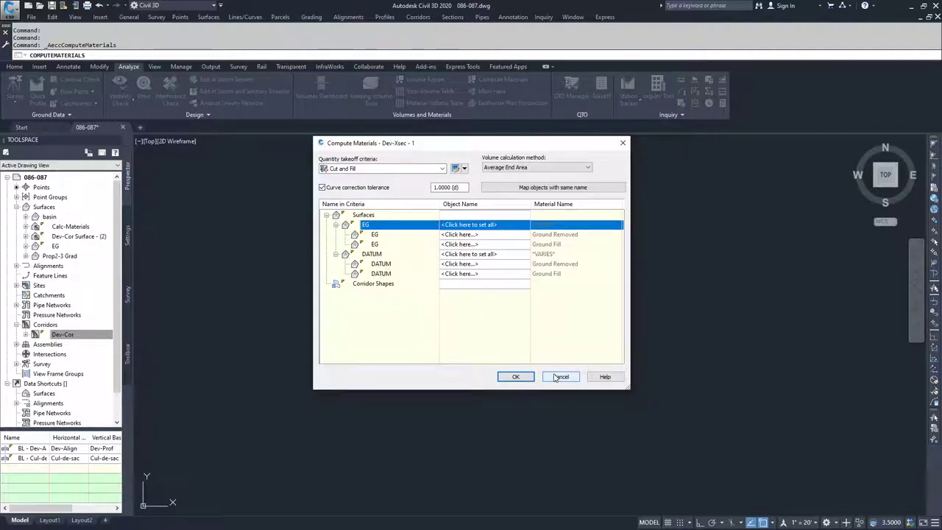
{"action": "left_click", "coordinate": [503, 226]}
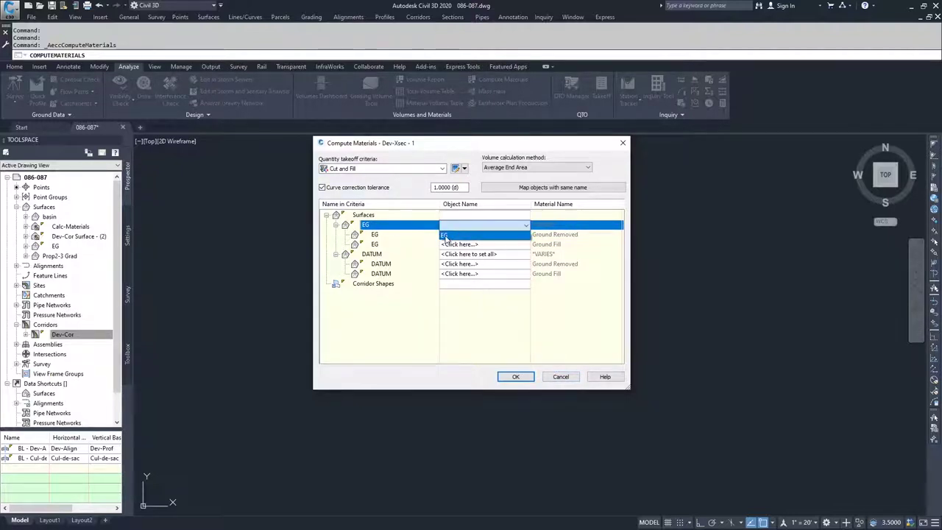
{"action": "left_click", "coordinate": [561, 376]}
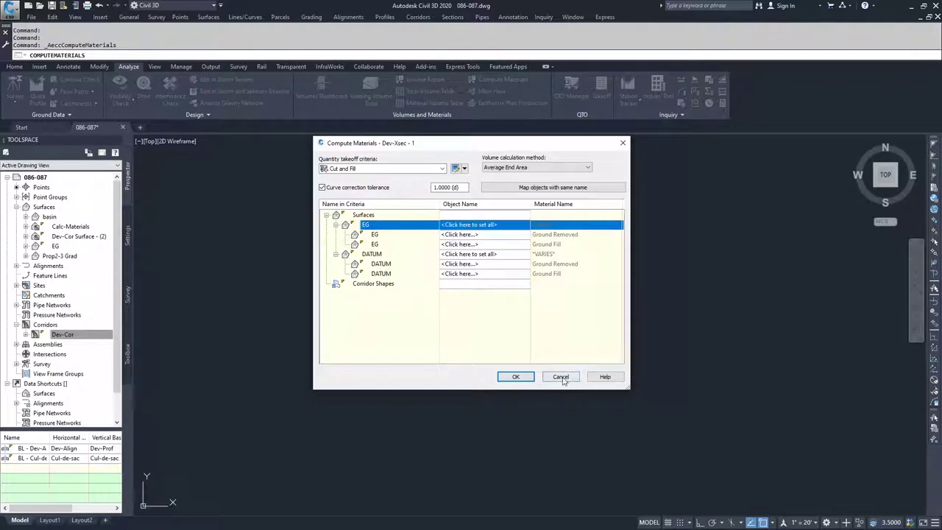
{"action": "left_click", "coordinate": [561, 376]}
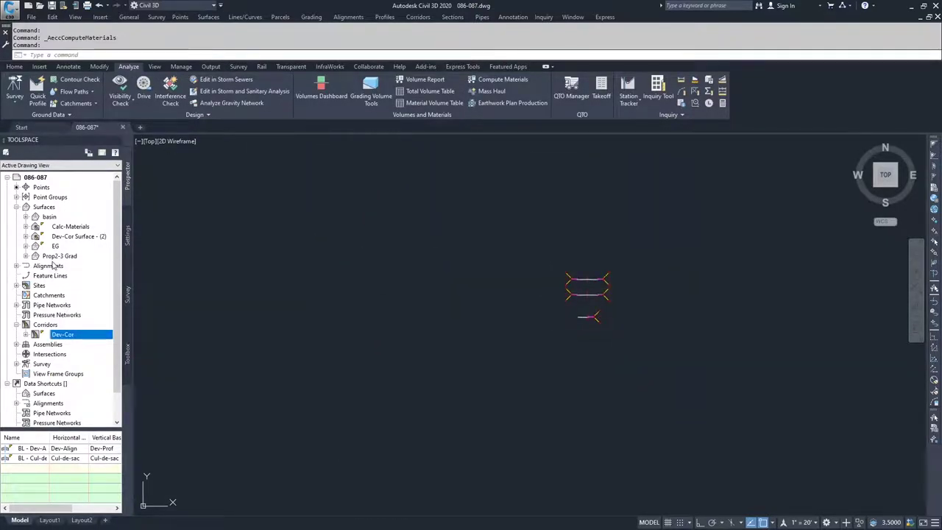
- Select the sample line at station 3+50.00 and open the Dev-Xsec - 1 group properties
{"action": "scroll", "coordinate": [326, 353], "scroll_direction": "down", "scroll_amount": 6}
{"action": "scroll", "coordinate": [314, 299], "scroll_direction": "up", "scroll_amount": 6}
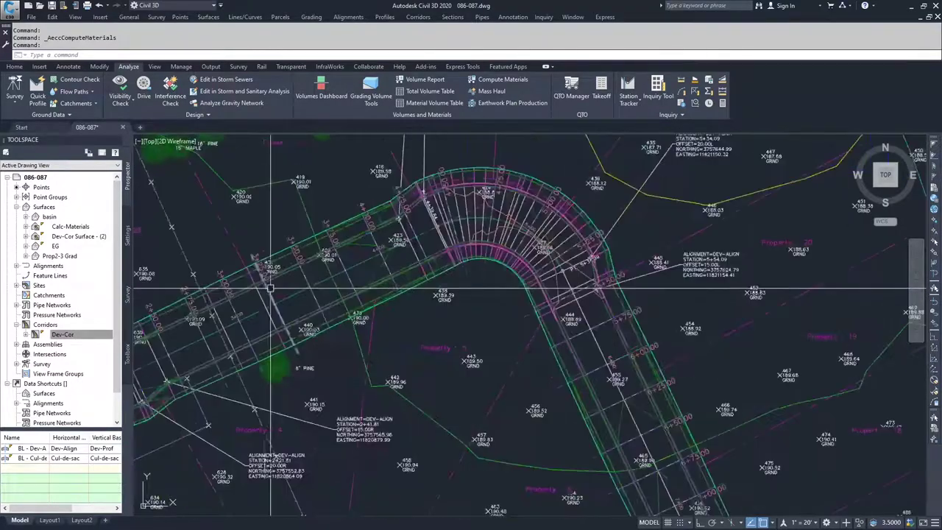
{"action": "left_click", "coordinate": [332, 337]}
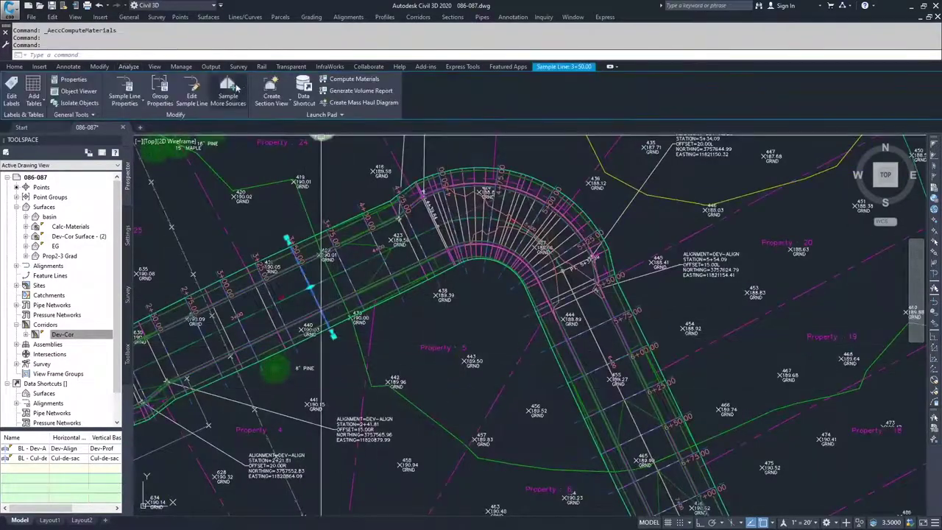
{"action": "left_click", "coordinate": [160, 92]}
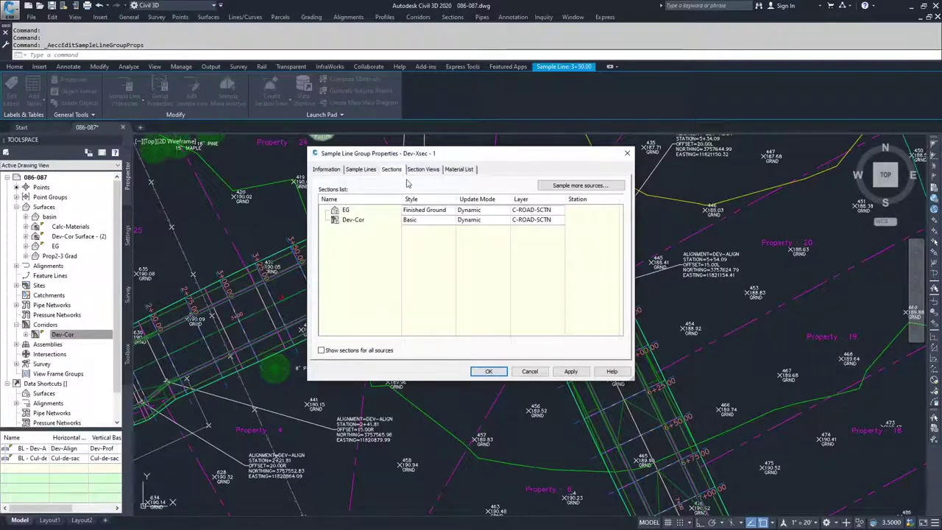
- Add Dev-Cor Calc-Materials to the sampled section sources and confirm both dialogs
{"action": "left_click", "coordinate": [581, 185]}
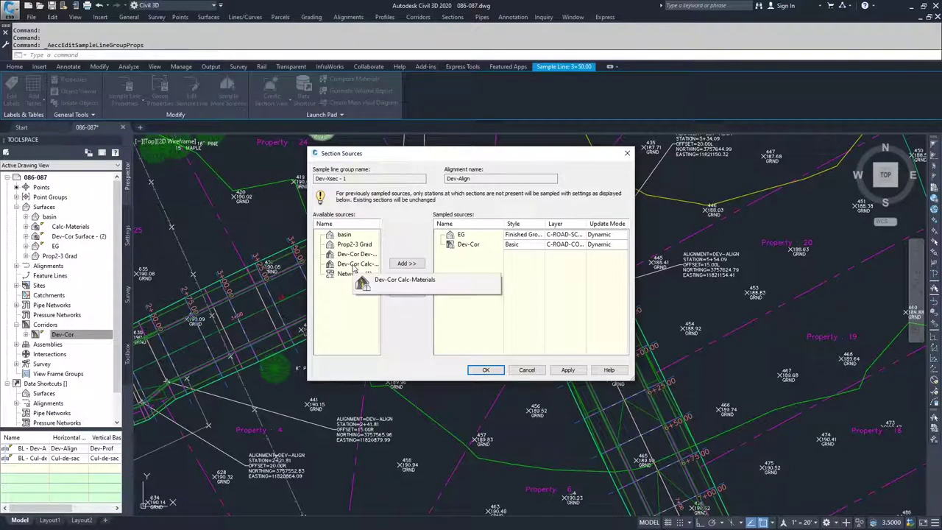
{"action": "left_click", "coordinate": [355, 264]}
{"action": "left_click", "coordinate": [406, 264]}
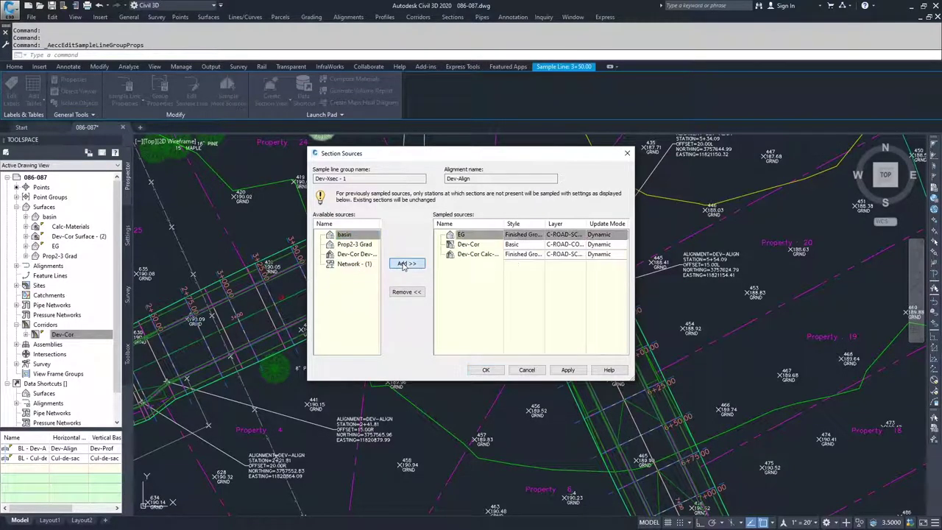
{"action": "left_click", "coordinate": [568, 371]}
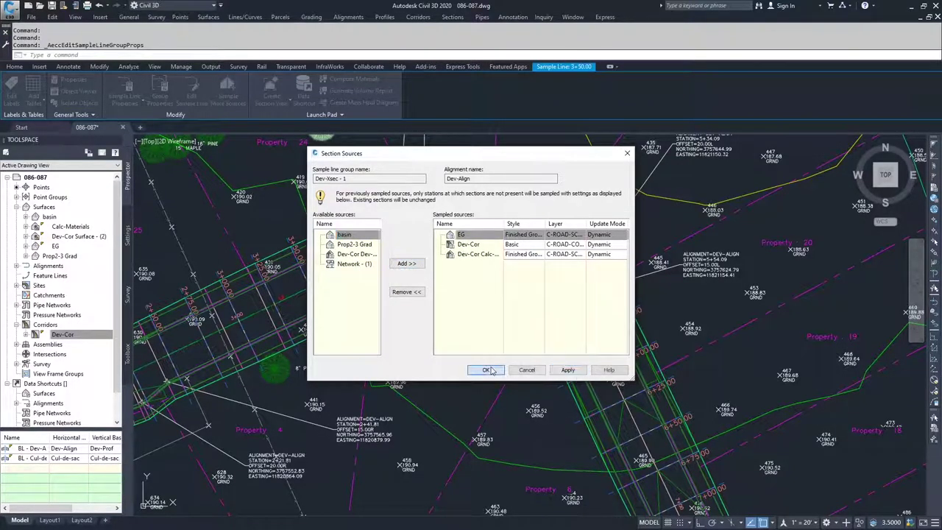
{"action": "left_click", "coordinate": [486, 370]}
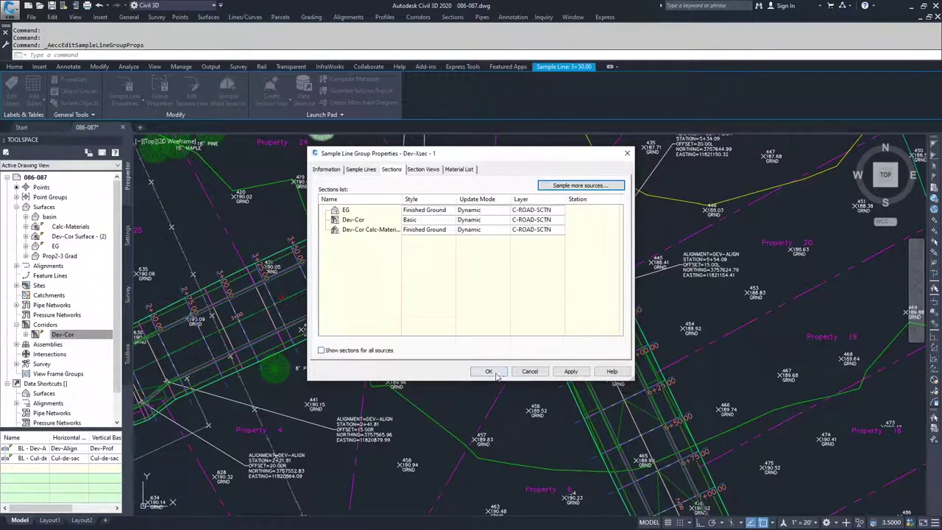
{"action": "left_click", "coordinate": [489, 371]}
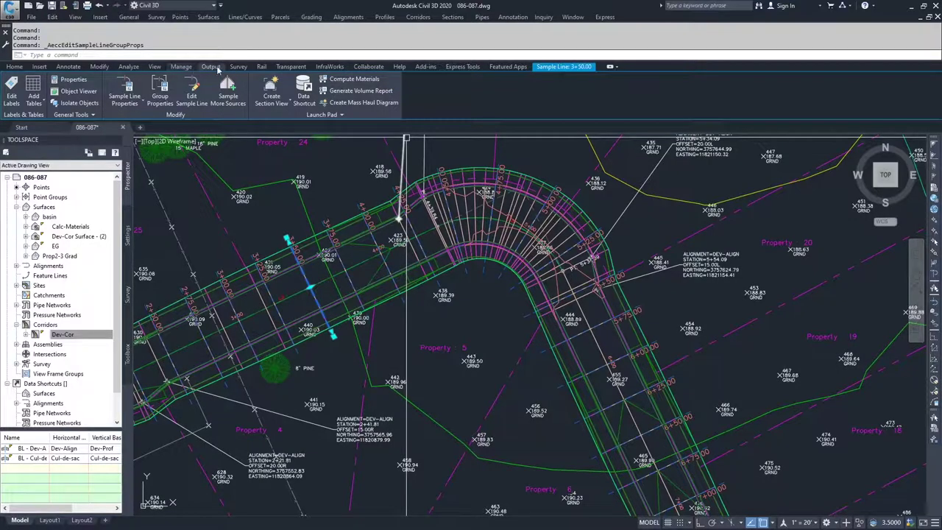
{"action": "left_click", "coordinate": [129, 67]}
- Compute materials for Dev-Align and Dev-Xsec - 1, mapping EG to EG and DATUM to Dev-Cor Calc-Materials
{"action": "left_click", "coordinate": [491, 79]}
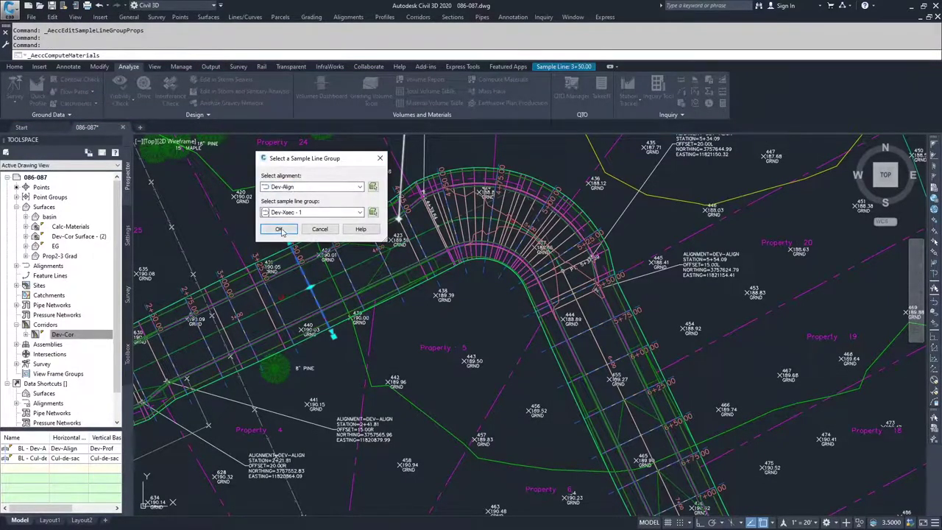
{"action": "left_click", "coordinate": [279, 229]}
{"action": "left_click", "coordinate": [486, 225]}
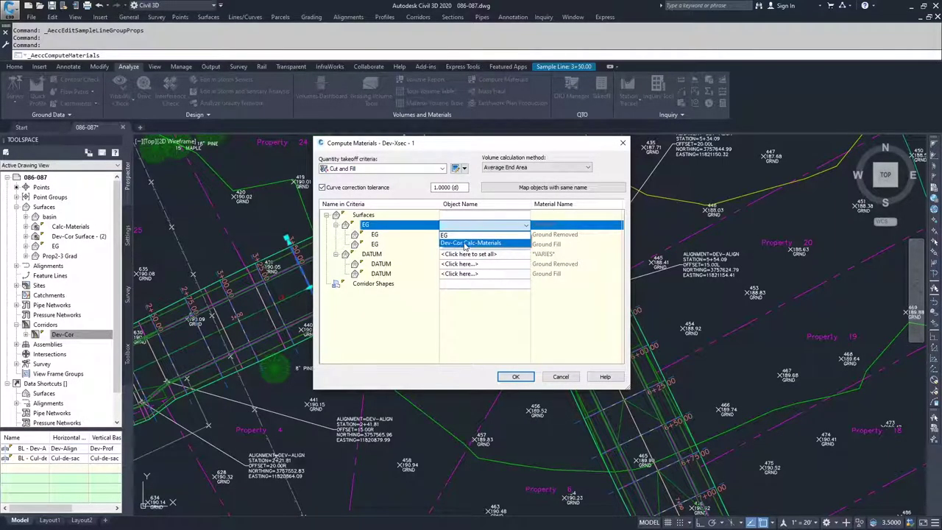
{"action": "left_click", "coordinate": [462, 235]}
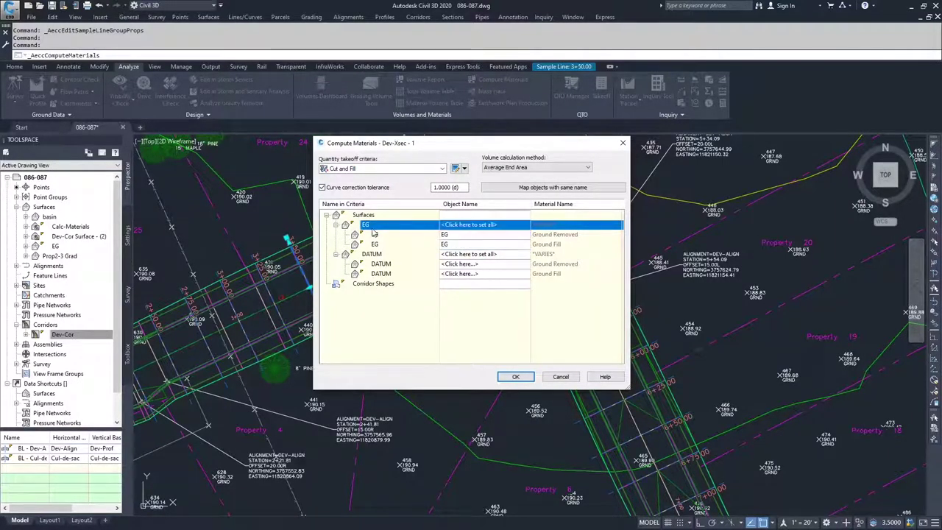
{"action": "left_click", "coordinate": [483, 254]}
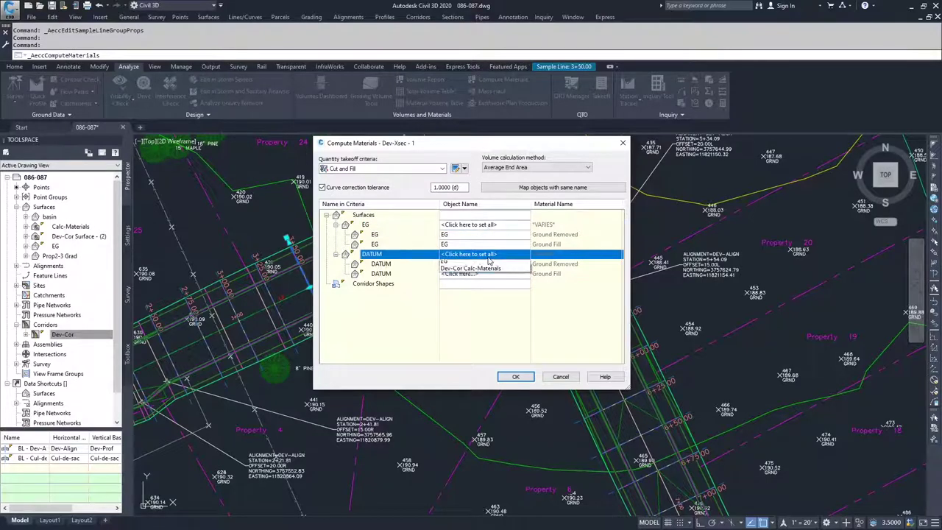
{"action": "left_click", "coordinate": [461, 273]}
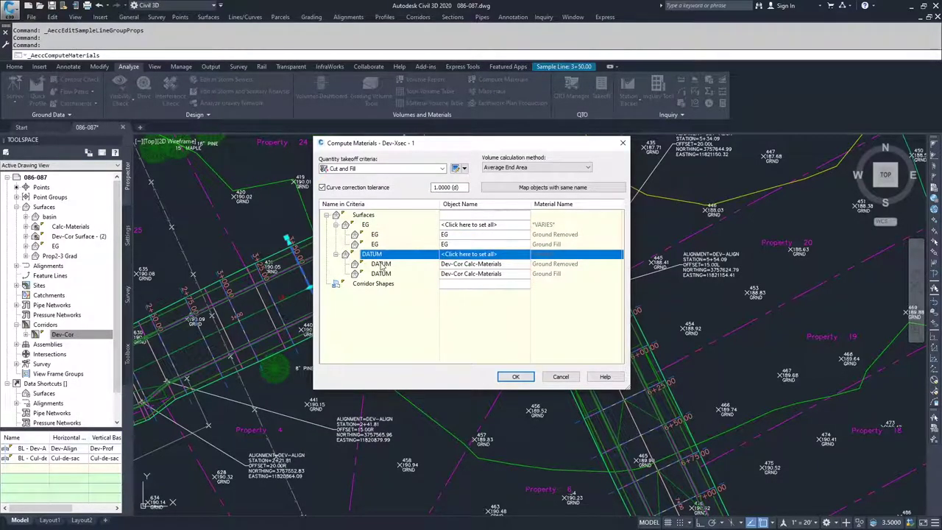
{"action": "left_click", "coordinate": [517, 378]}
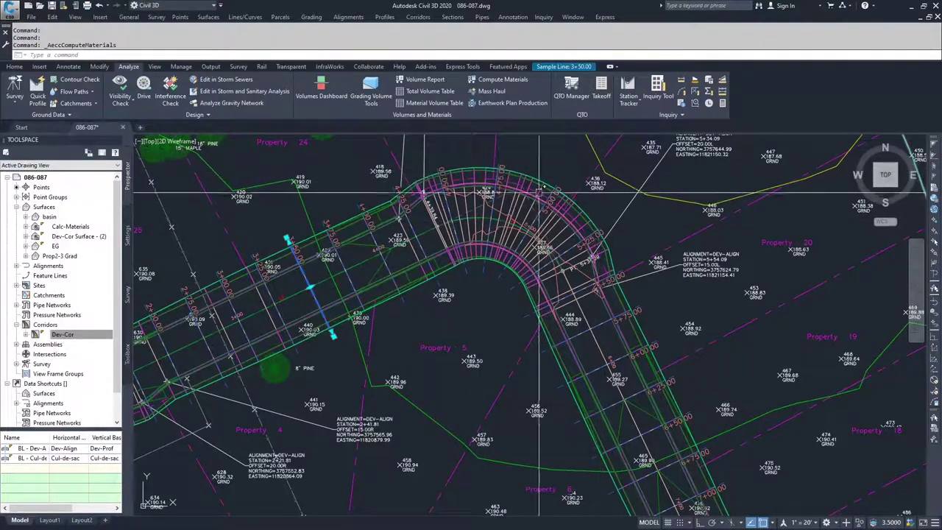
{"action": "key", "text": "Escape"}
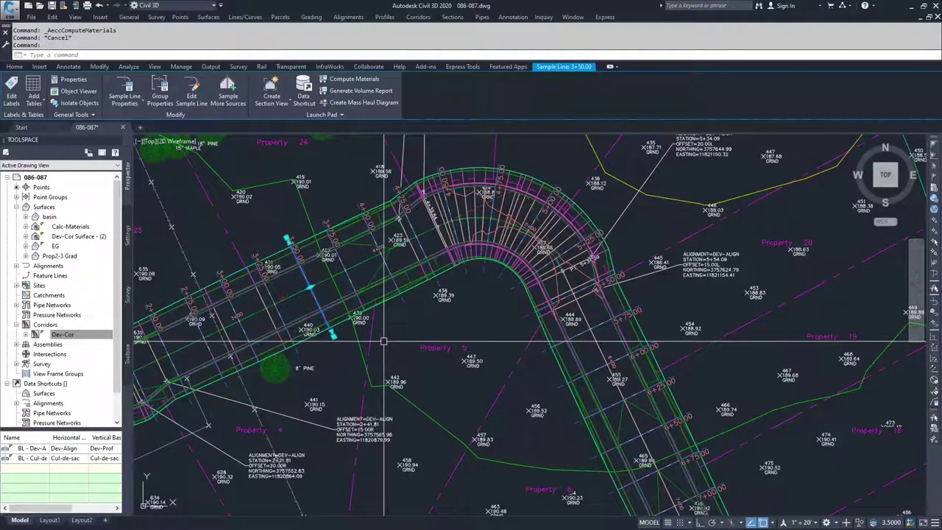
{"action": "left_click", "coordinate": [159, 94]}
{"action": "left_click", "coordinate": [461, 171]}
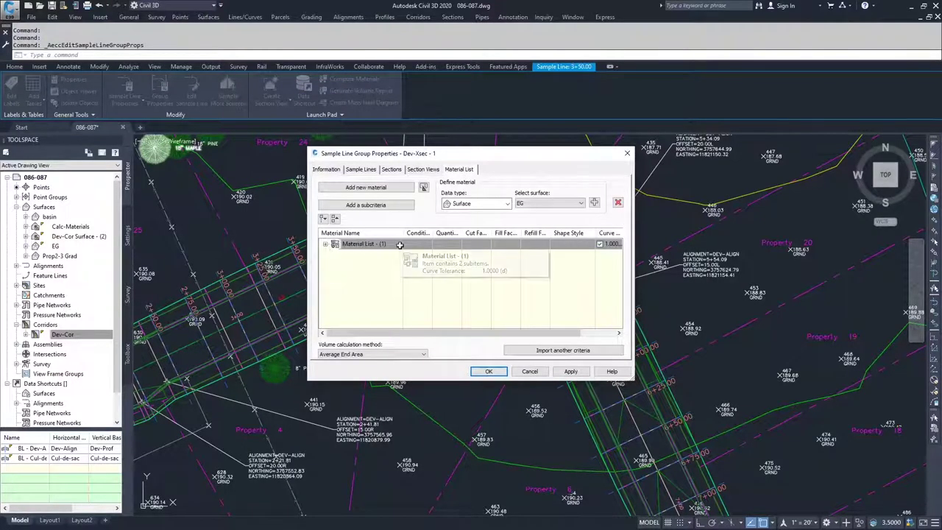
{"action": "left_click", "coordinate": [326, 245]}
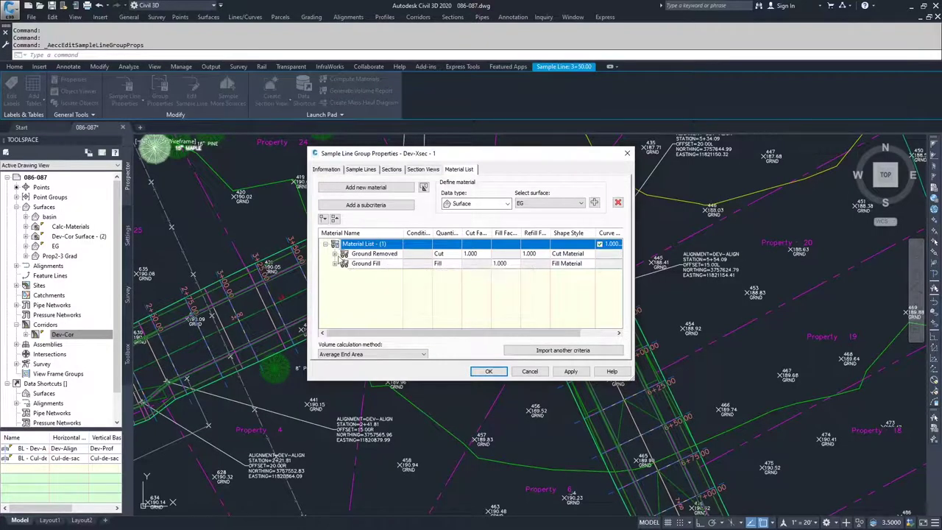
{"action": "left_click", "coordinate": [335, 254]}
{"action": "left_click", "coordinate": [335, 283]}
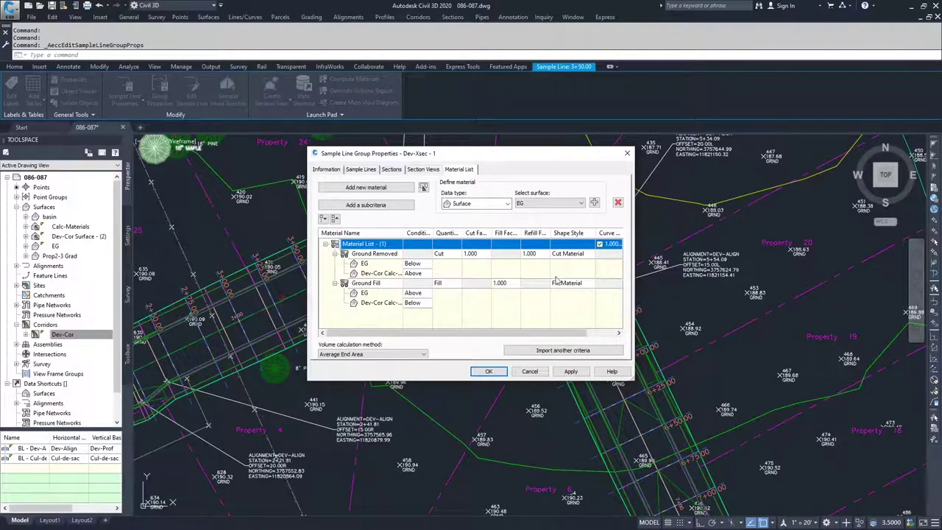
{"action": "left_click_drag", "start_coordinate": [508, 333], "coordinate": [541, 333]}
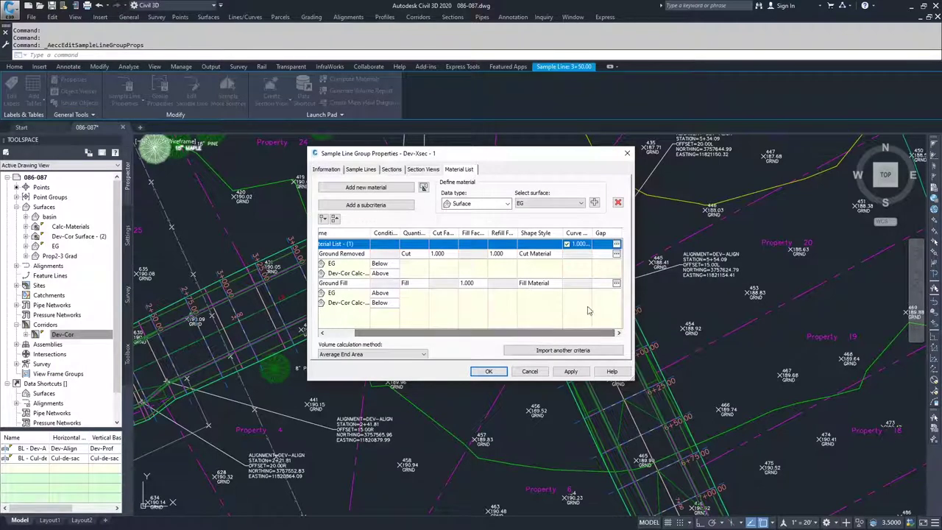
{"action": "left_click_drag", "start_coordinate": [471, 332], "coordinate": [441, 332]}
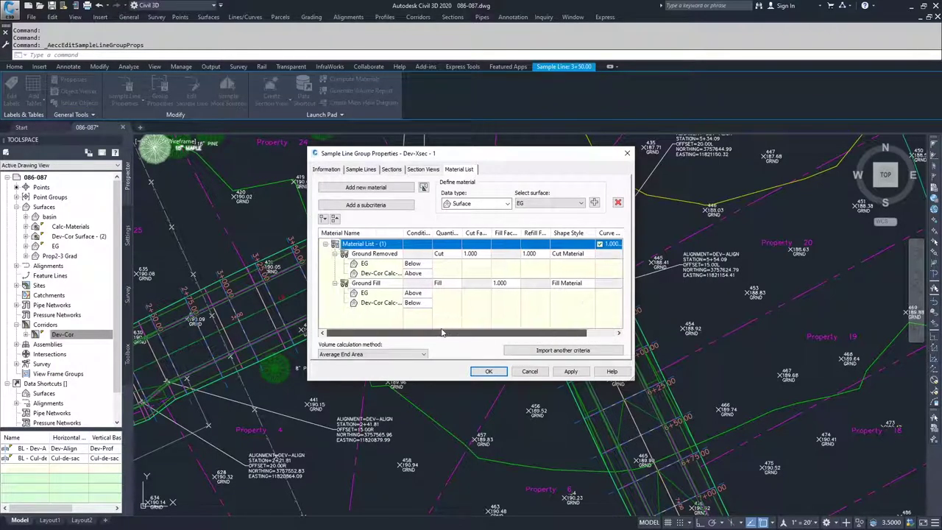
{"action": "left_click", "coordinate": [540, 375]}
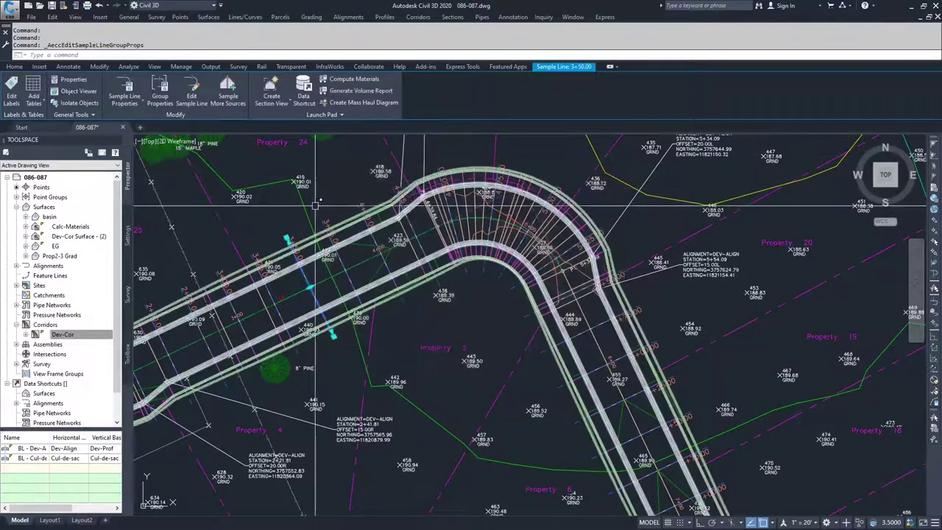
- Generate the volume report for Dev-Align, Dev-Xsec - 1 and Material List - (1) with earthwork.xsl
{"action": "key", "text": "Escape"}
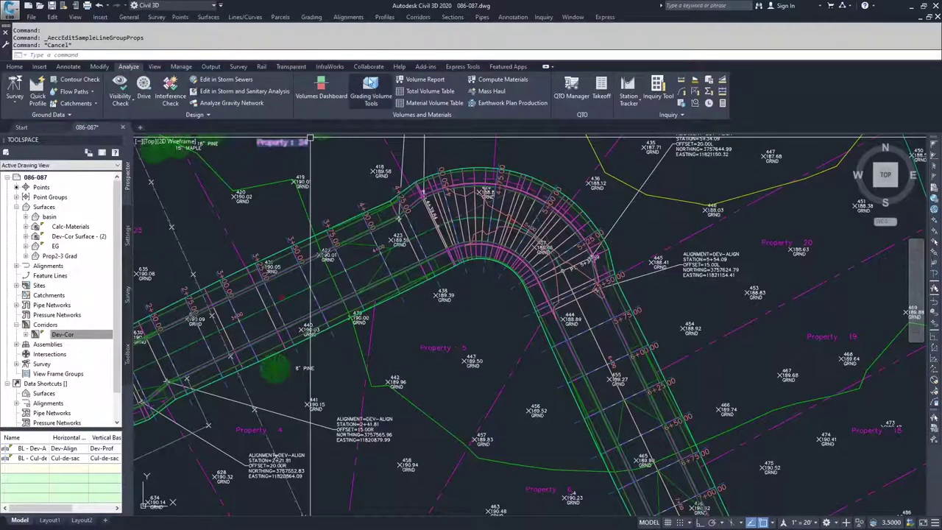
{"action": "left_click", "coordinate": [418, 80]}
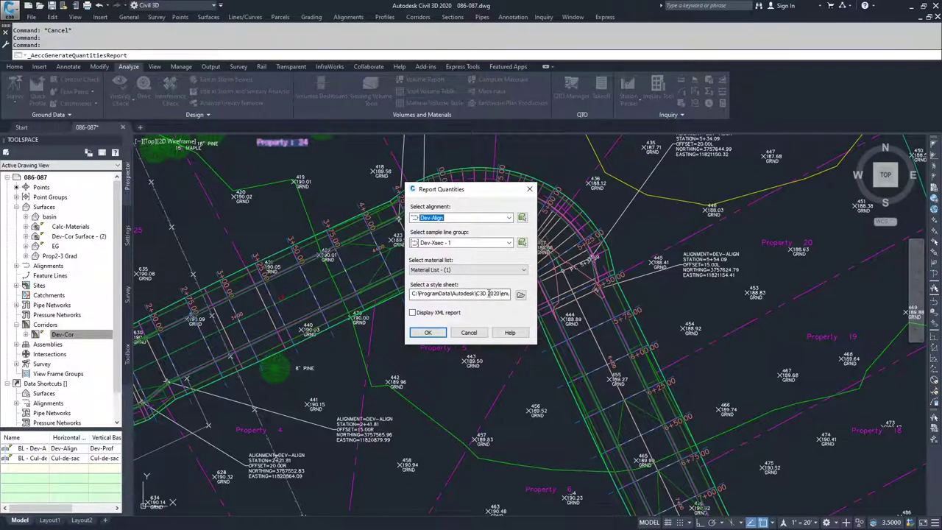
{"action": "left_click_drag", "start_coordinate": [489, 293], "coordinate": [535, 302]}
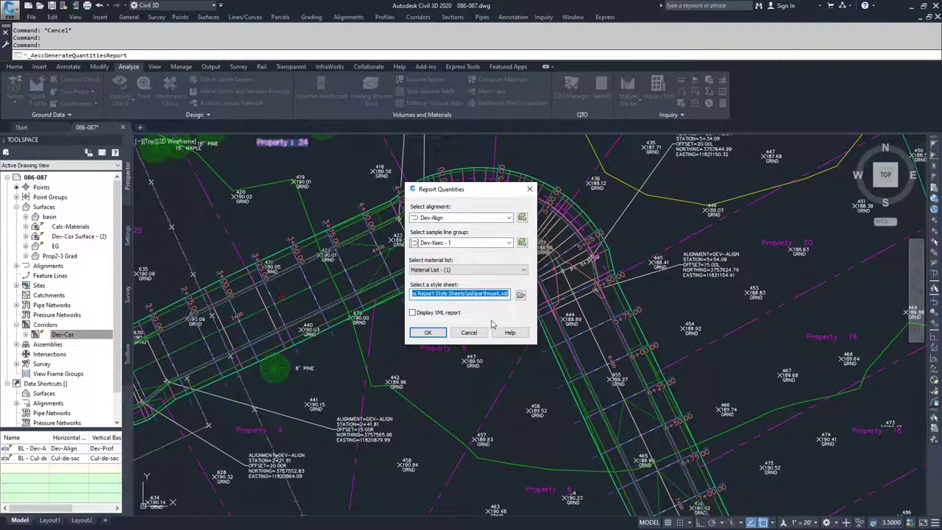
{"action": "left_click", "coordinate": [429, 334]}
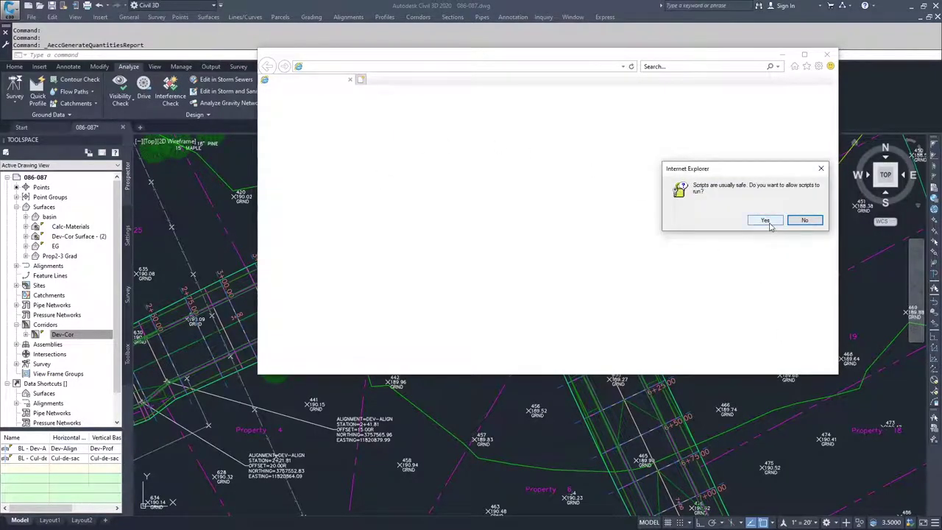
- Allow the report's scripts, review cut and fill volumes through station 9+25.00, then close the report
{"action": "left_click", "coordinate": [766, 221]}
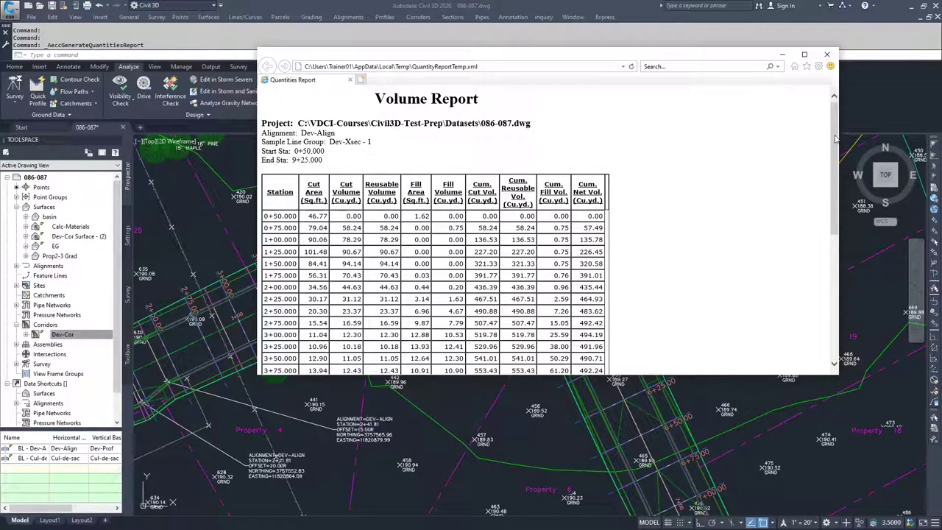
{"action": "scroll", "coordinate": [834, 145], "scroll_direction": "down", "scroll_amount": 1}
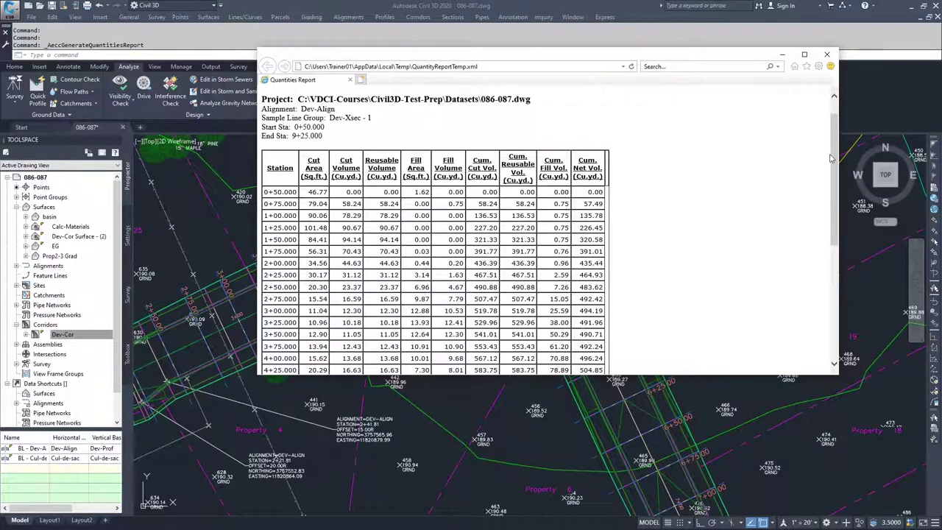
{"action": "left_click_drag", "start_coordinate": [832, 158], "coordinate": [833, 280]}
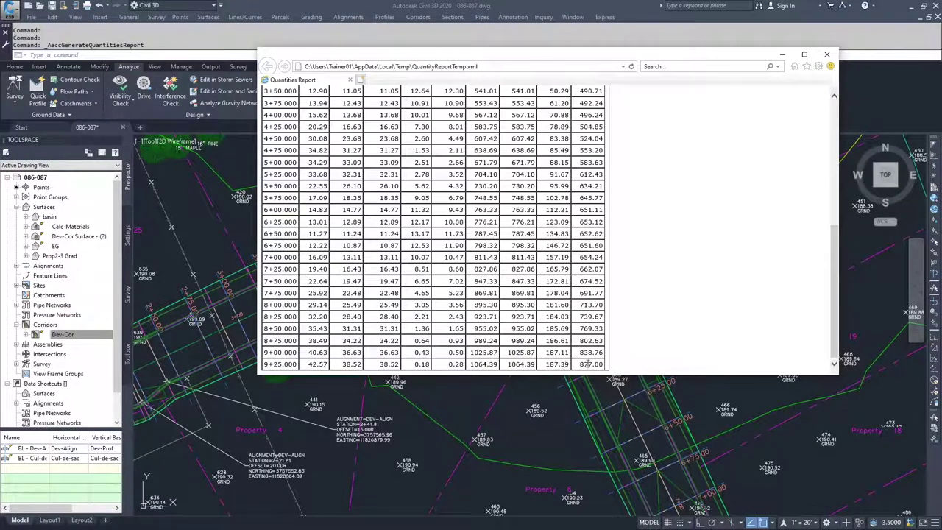
{"action": "left_click_drag", "start_coordinate": [580, 366], "coordinate": [602, 370]}
{"action": "scroll", "coordinate": [836, 293], "scroll_direction": "up", "scroll_amount": 3}
{"action": "scroll", "coordinate": [836, 293], "scroll_direction": "down", "scroll_amount": 3}
{"action": "left_click", "coordinate": [829, 55]}
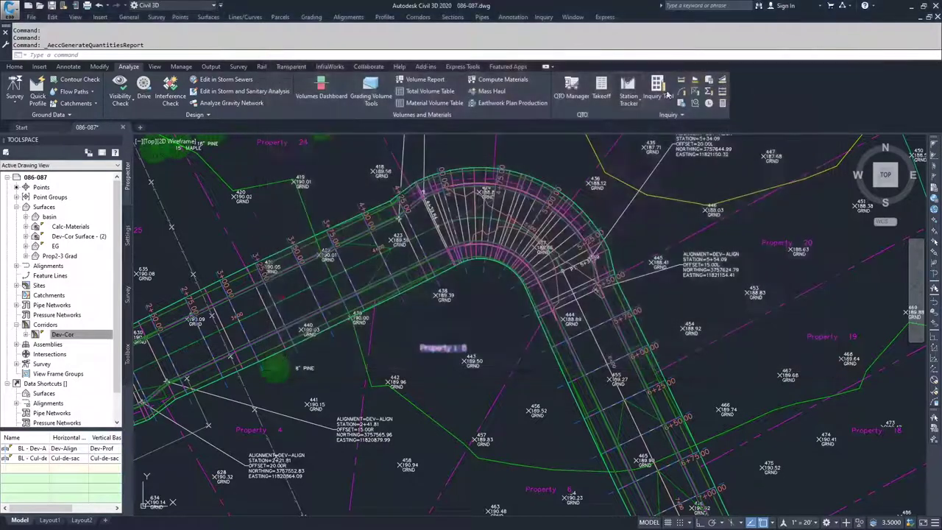
- Rerun Compute Materials for Dev-Xsec - 1, import another Cut and Fill criteria, and list the volume calculation methods
{"action": "key", "text": "Escape"}
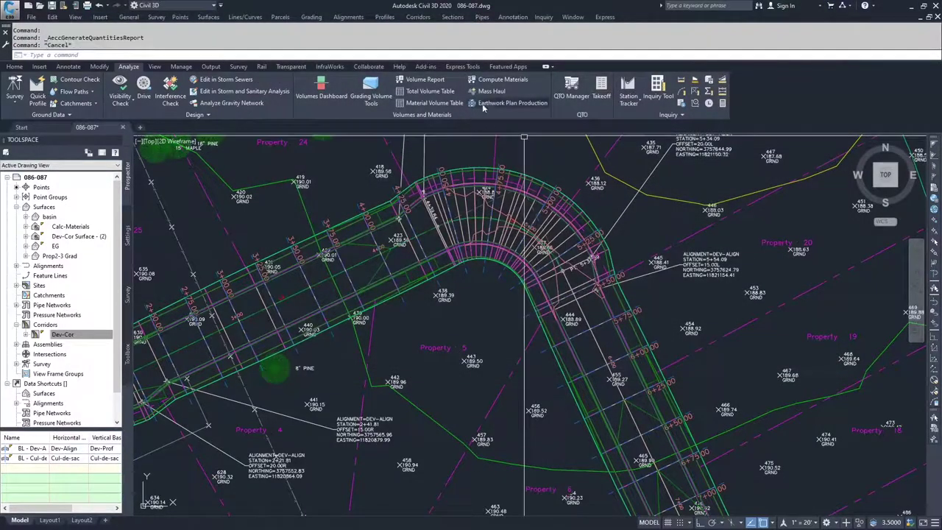
{"action": "left_click", "coordinate": [497, 81]}
{"action": "left_click", "coordinate": [279, 229]}
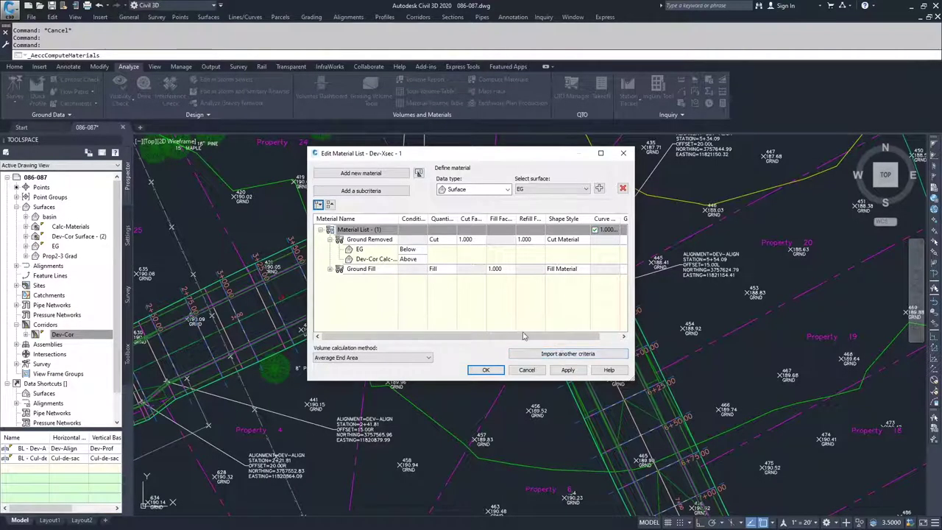
{"action": "left_click", "coordinate": [567, 353]}
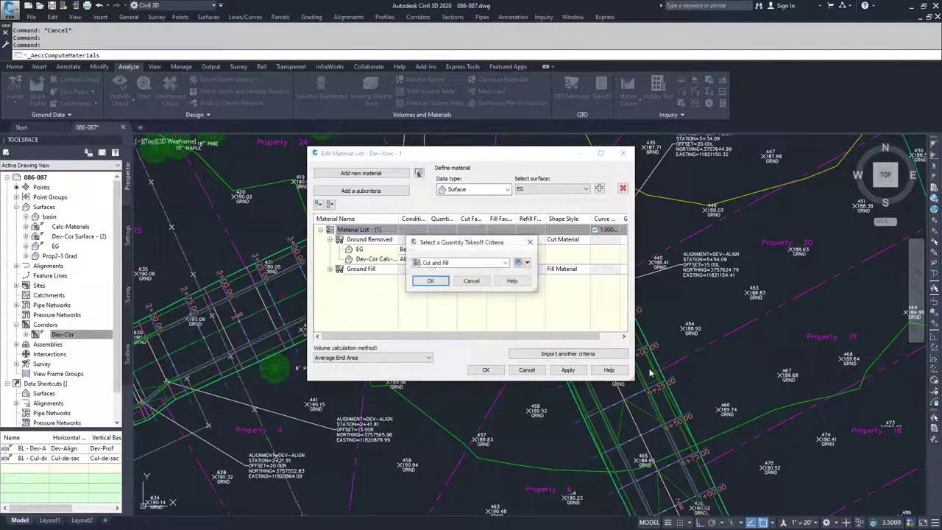
{"action": "left_click", "coordinate": [432, 281]}
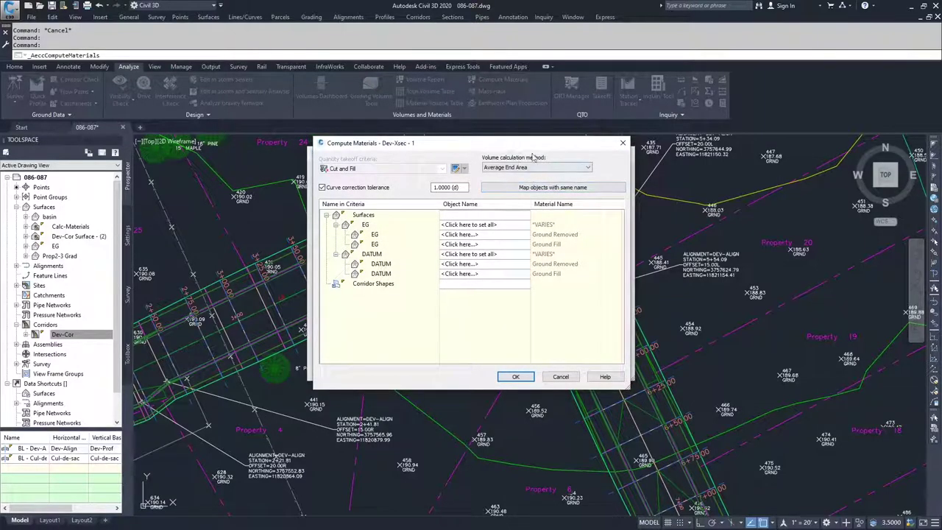
{"action": "left_click", "coordinate": [552, 168]}
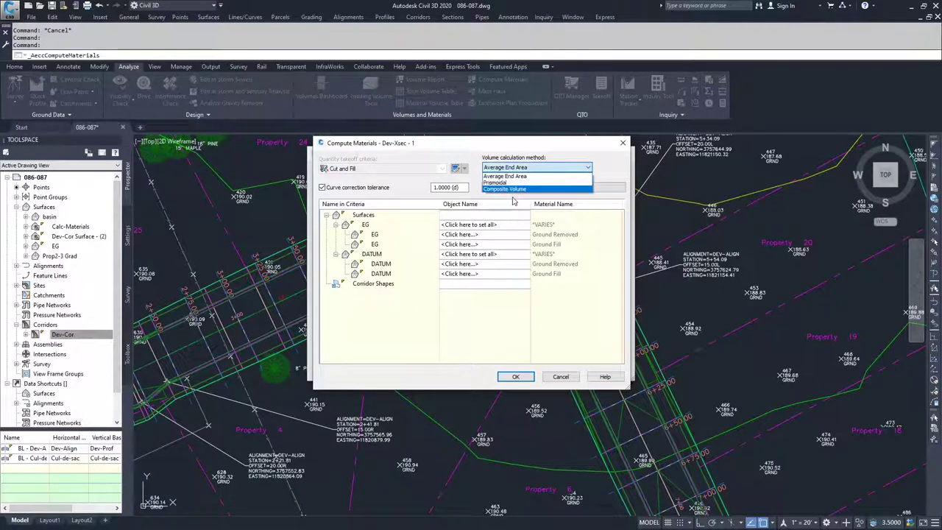